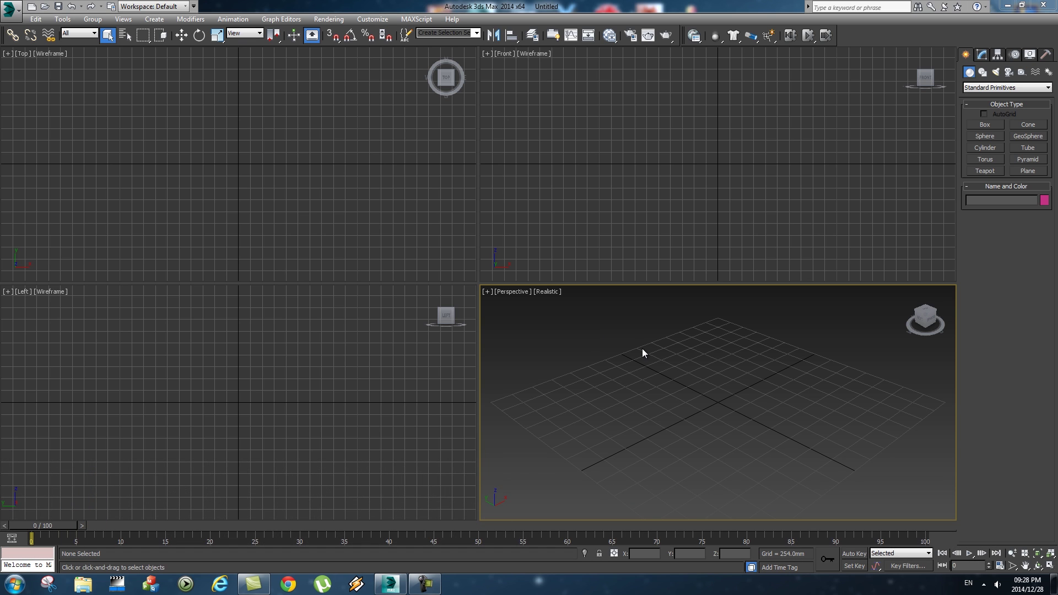
Assign V-Ray Adv 3.00.03 as the production renderer in Render Setup.
click(329, 19)
click(342, 44)
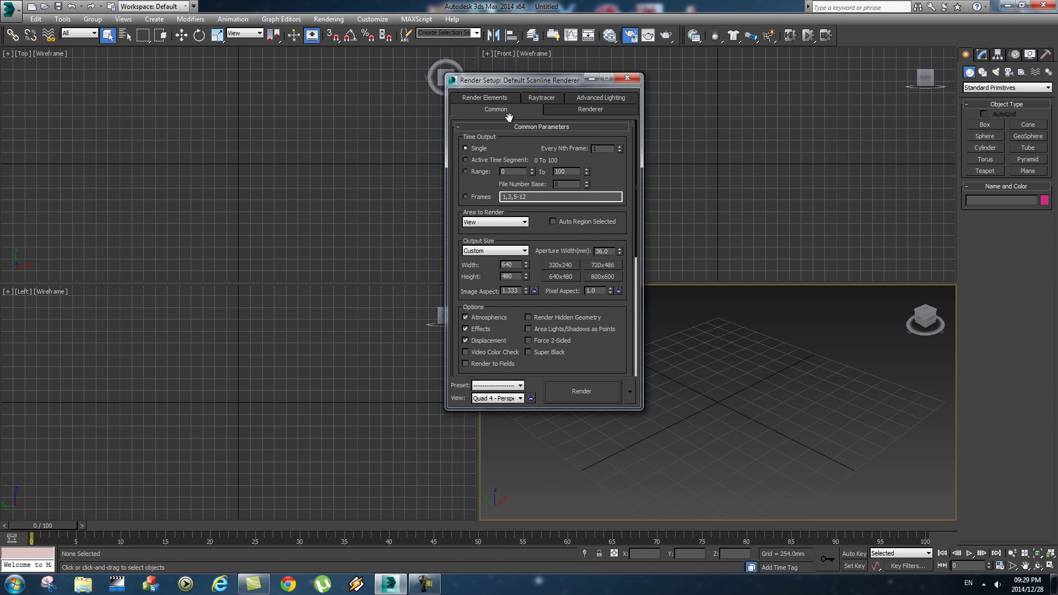
scroll(613, 349, down, 5)
click(547, 369)
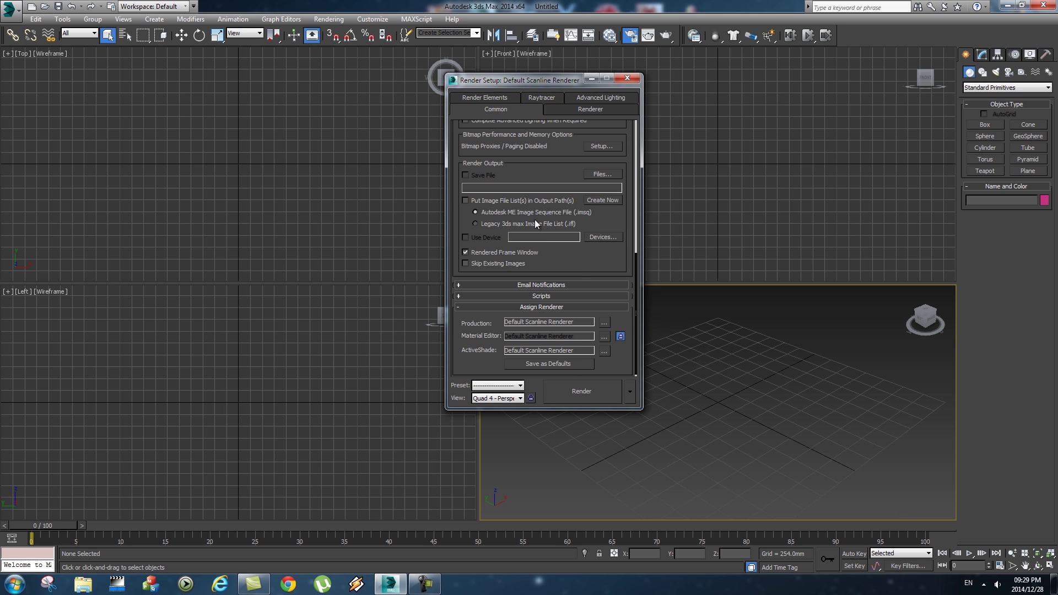
click(603, 324)
click(499, 198)
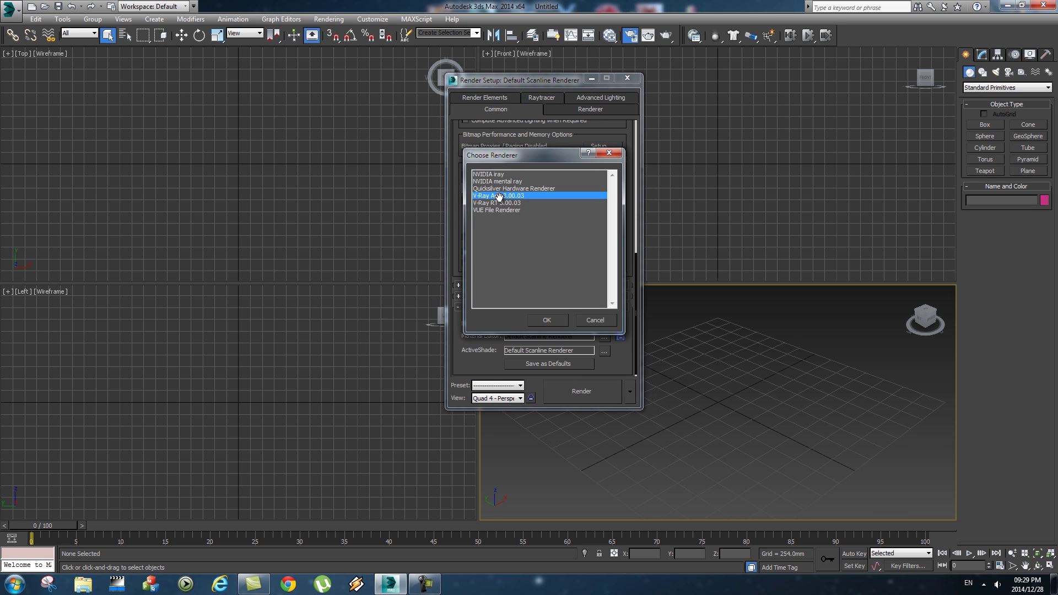
click(545, 318)
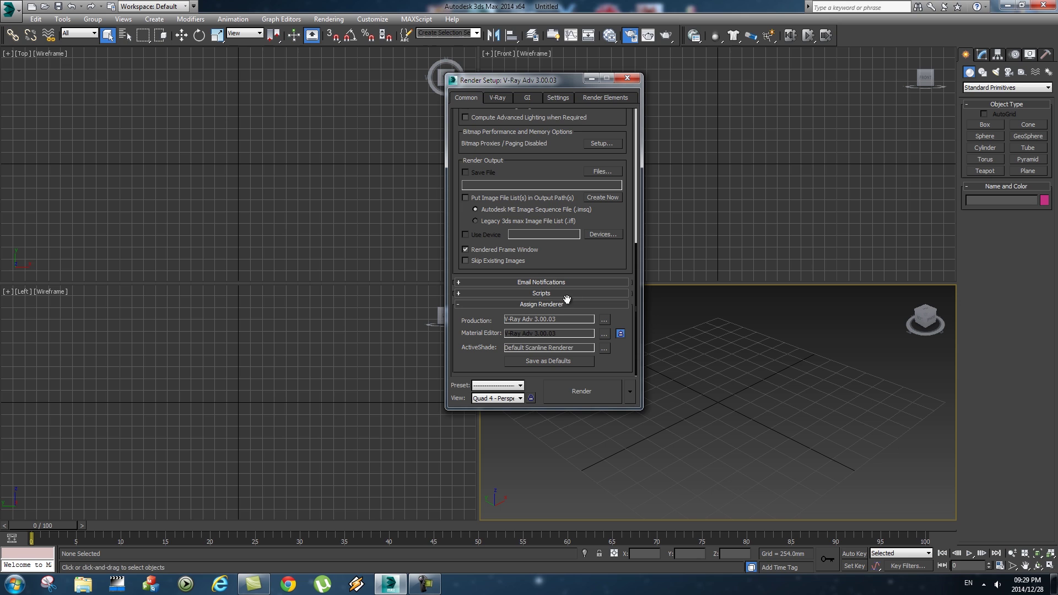
Set the output size to the HDTV preset at 1920x1080.
scroll(619, 258, up, 5)
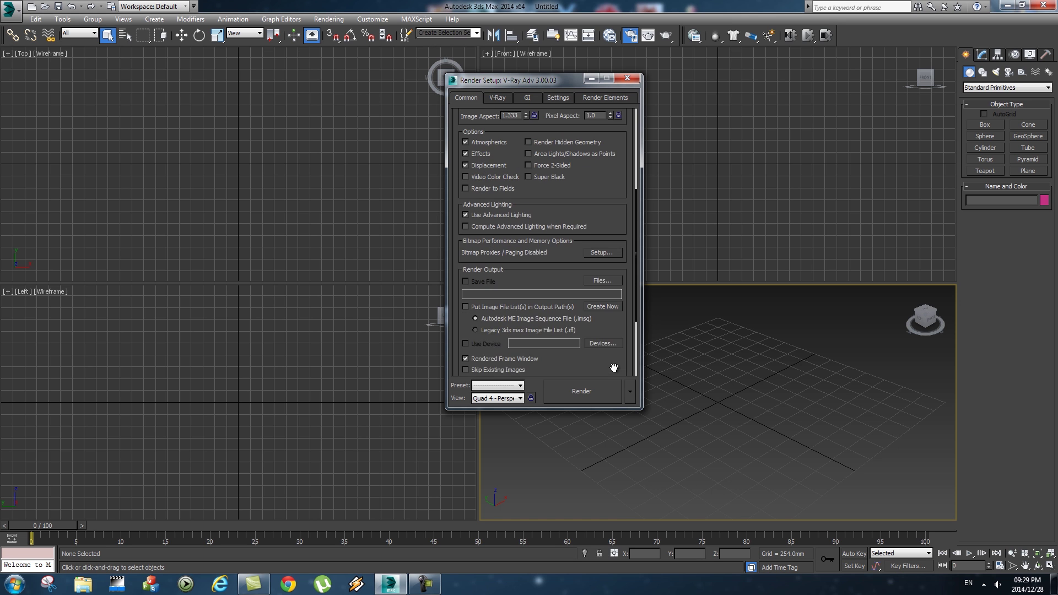
click(501, 211)
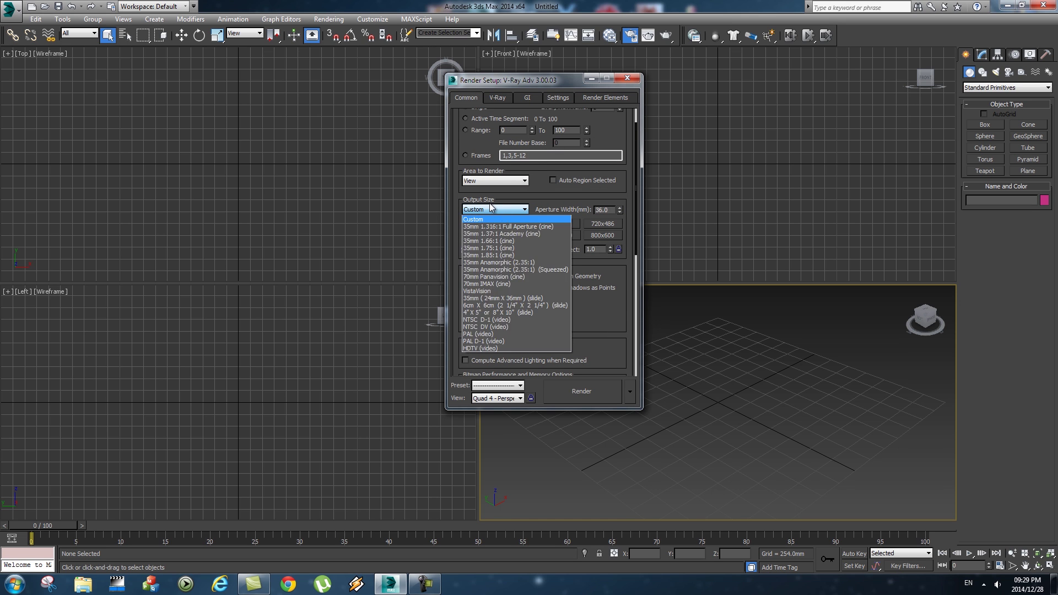
click(487, 344)
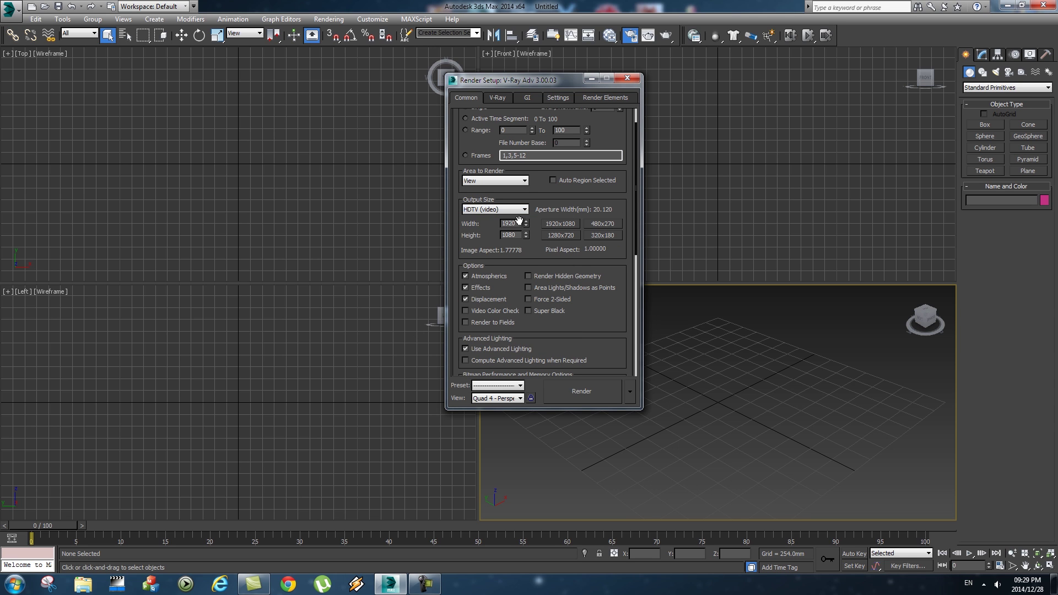
drag(521, 222, 490, 222)
Turn on global illumination in Advanced mode and enable ambient occlusion.
click(526, 98)
click(461, 127)
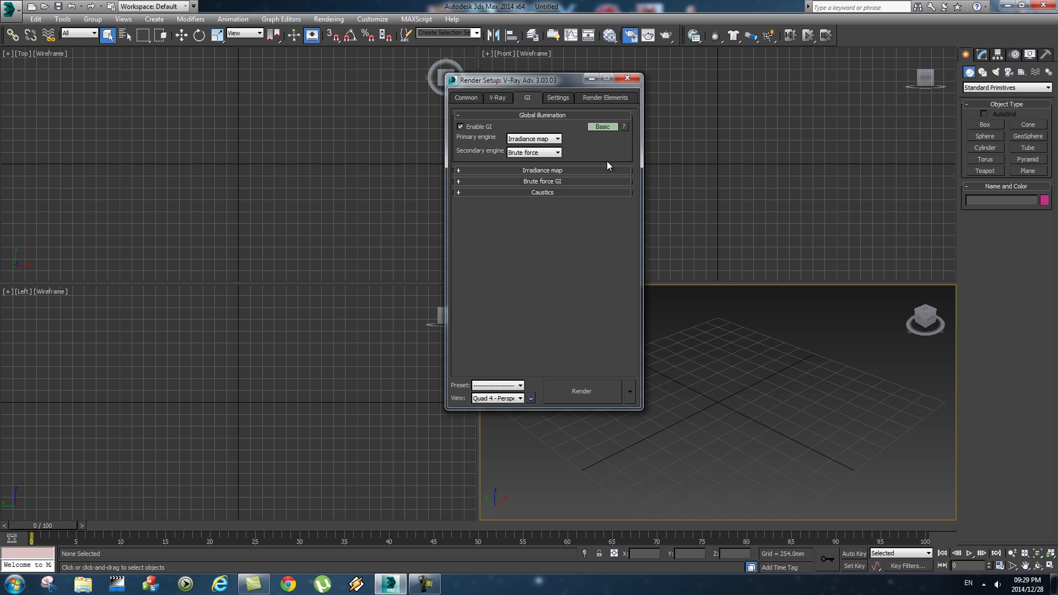
click(604, 127)
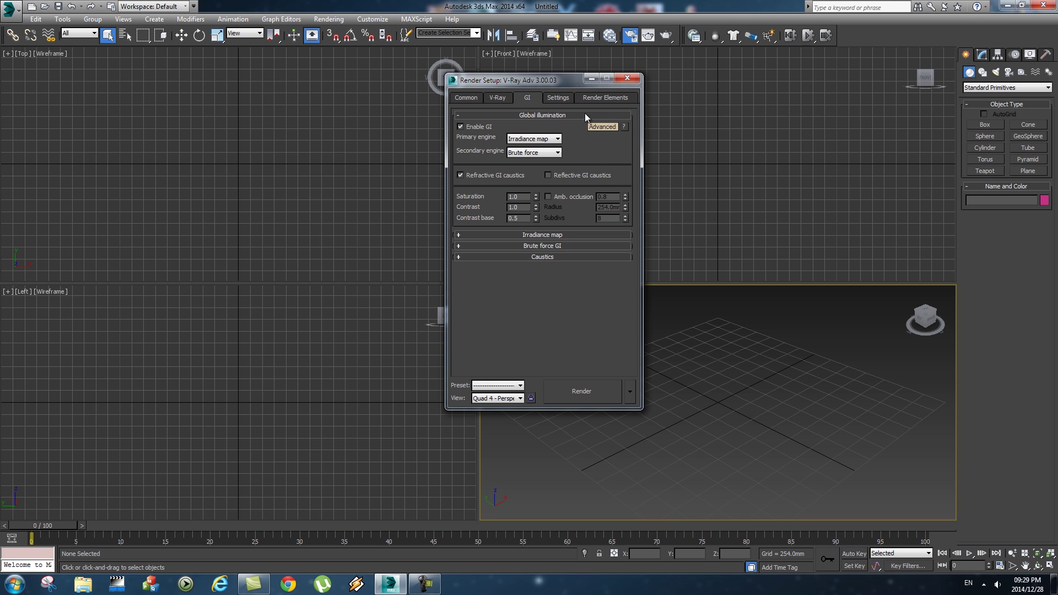
click(547, 196)
Maximize the Perspective viewport and draw a flat box across the grid.
click(627, 78)
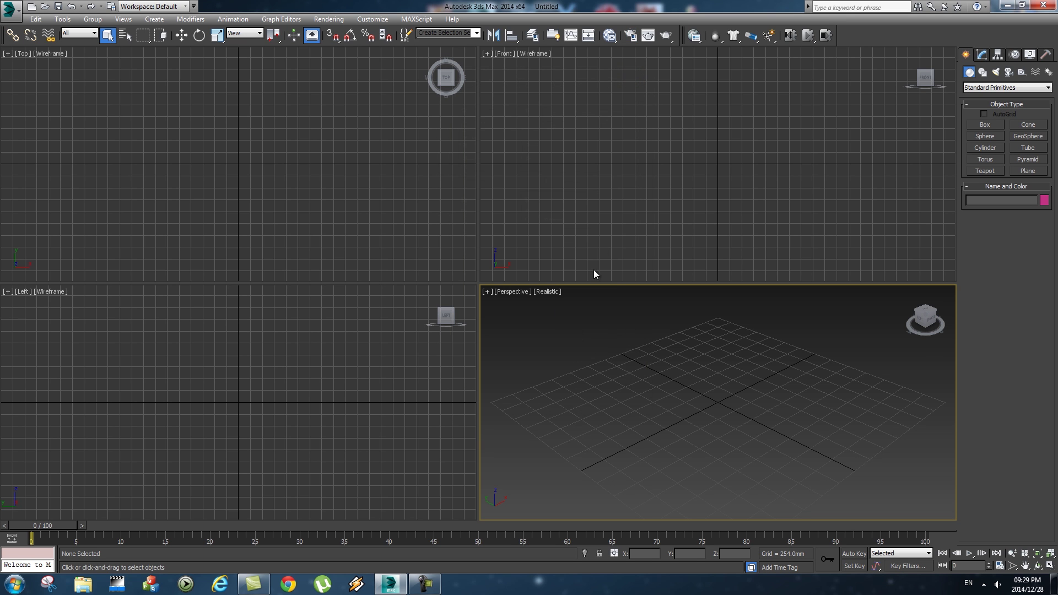
click(490, 291)
click(512, 301)
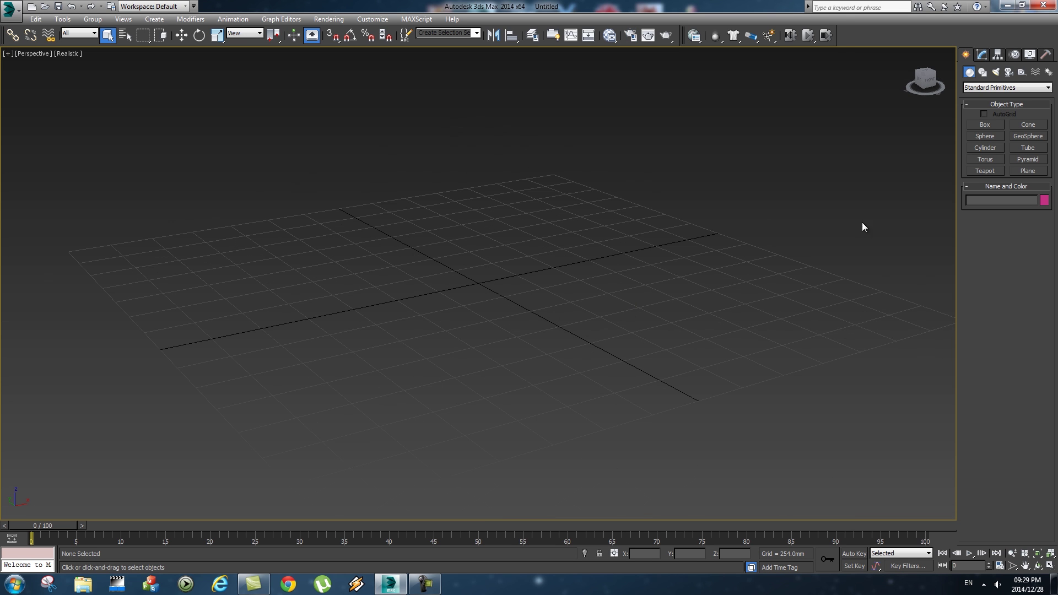
click(992, 121)
drag(84, 249, 947, 319)
click(948, 337)
alt+middle_drag(668, 314, 592, 352)
Create a tall cylinder standing near the box's front corner.
click(994, 148)
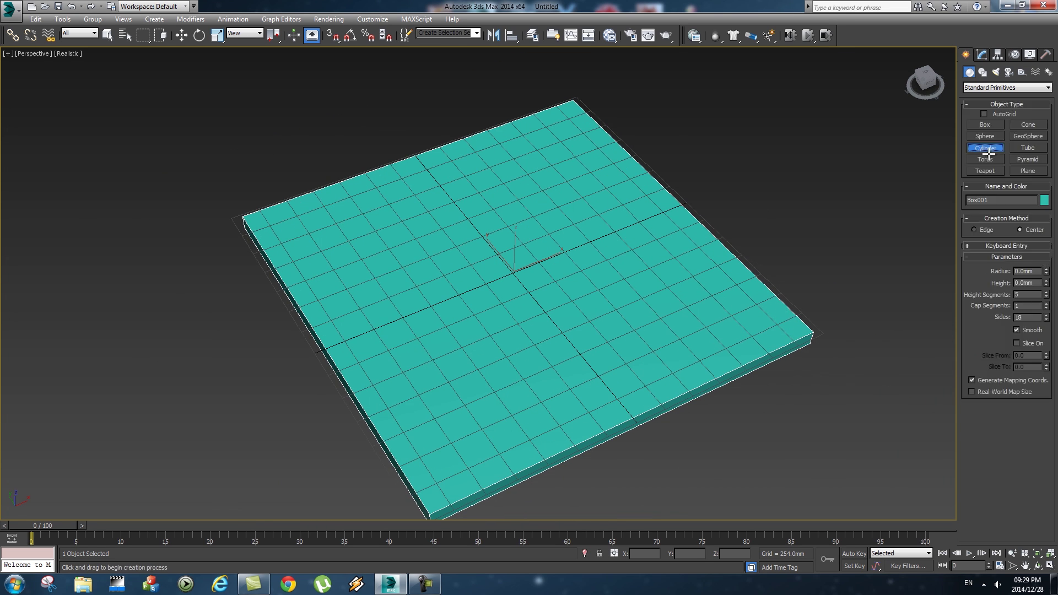
mouse_move(422, 448)
mouse_down()
mouse_move(449, 434)
mouse_move(435, 439)
mouse_up()
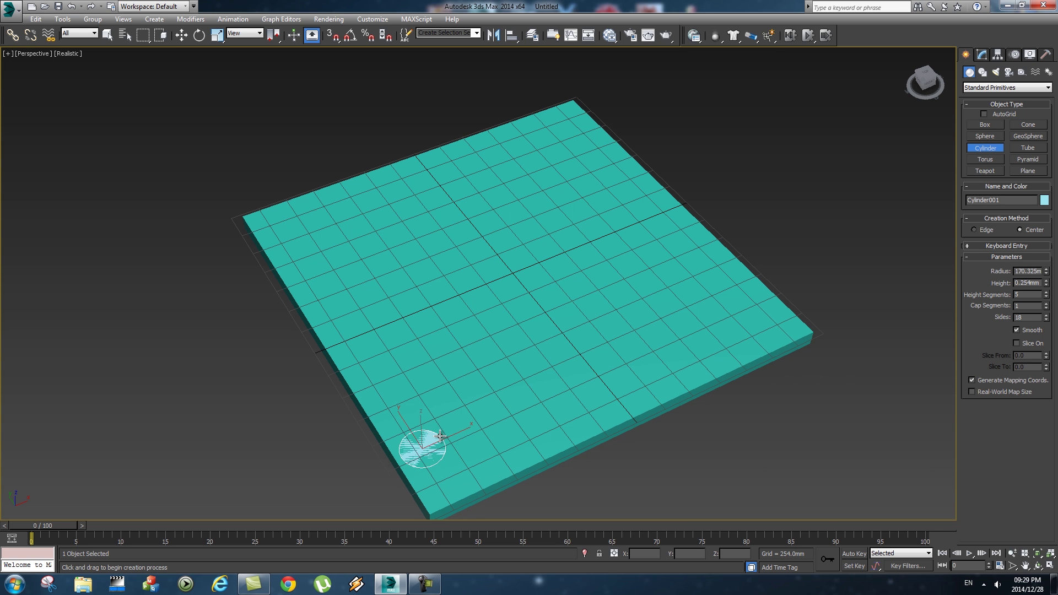
click(414, 286)
right_click(420, 285)
Shift-copy the cylinder into a diagonal row of seven cylinders across the box.
key(w)
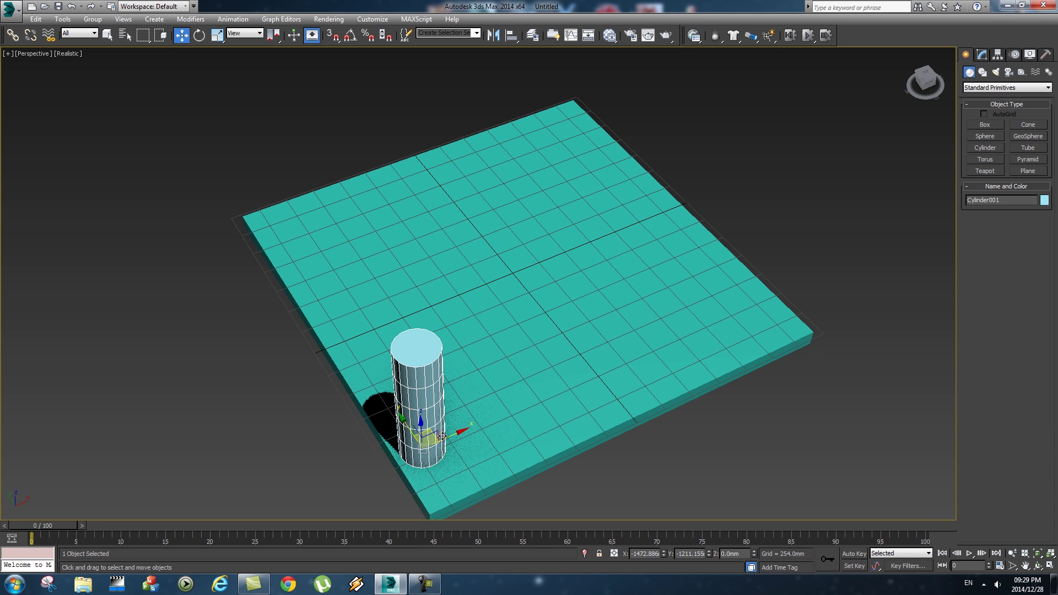
mouse_move(428, 433)
shift+mouse_down()
mouse_move(492, 323)
mouse_move(500, 265)
mouse_move(514, 263)
shift+mouse_up()
key(Return)
click(535, 337)
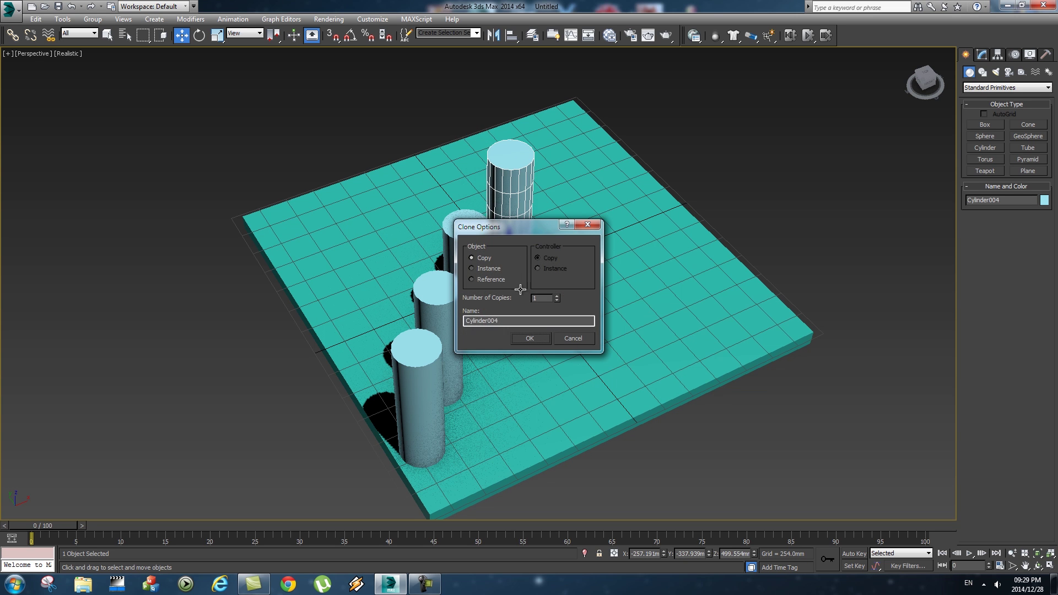
click(529, 337)
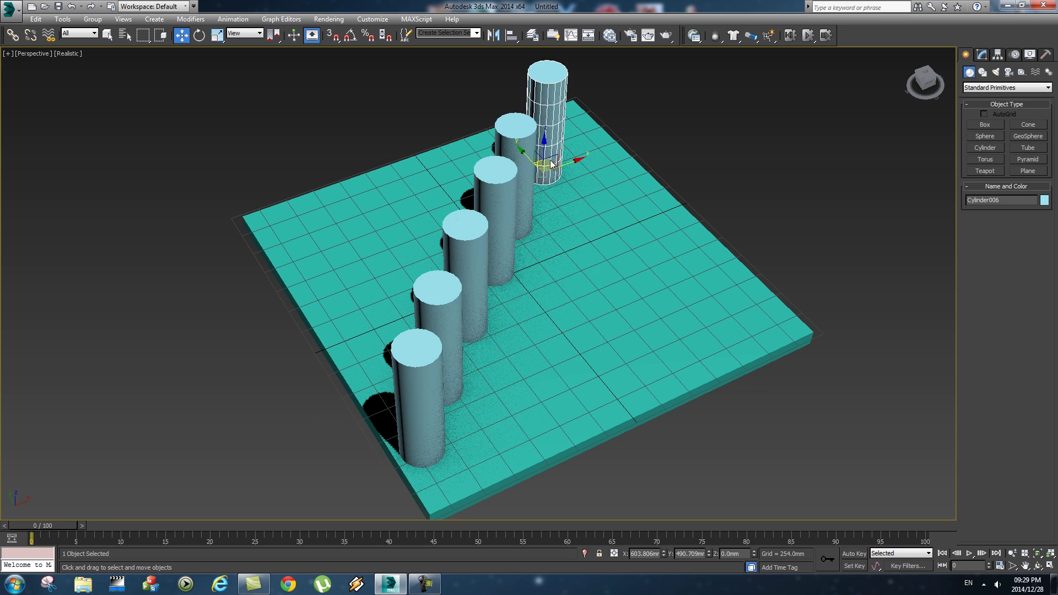
shift+drag(543, 137, 548, 126)
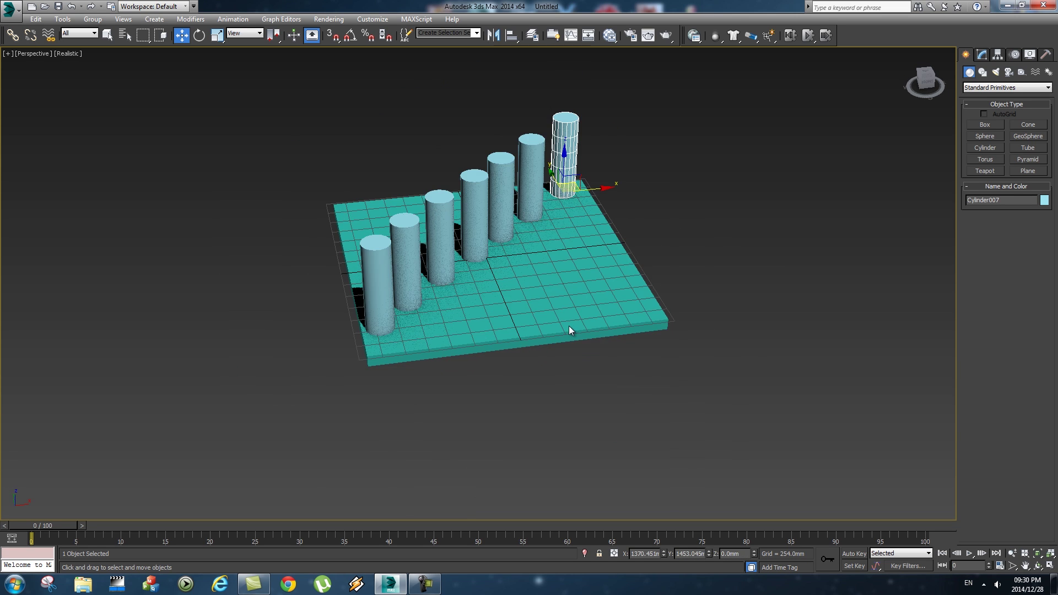
middle_drag(568, 326, 577, 361)
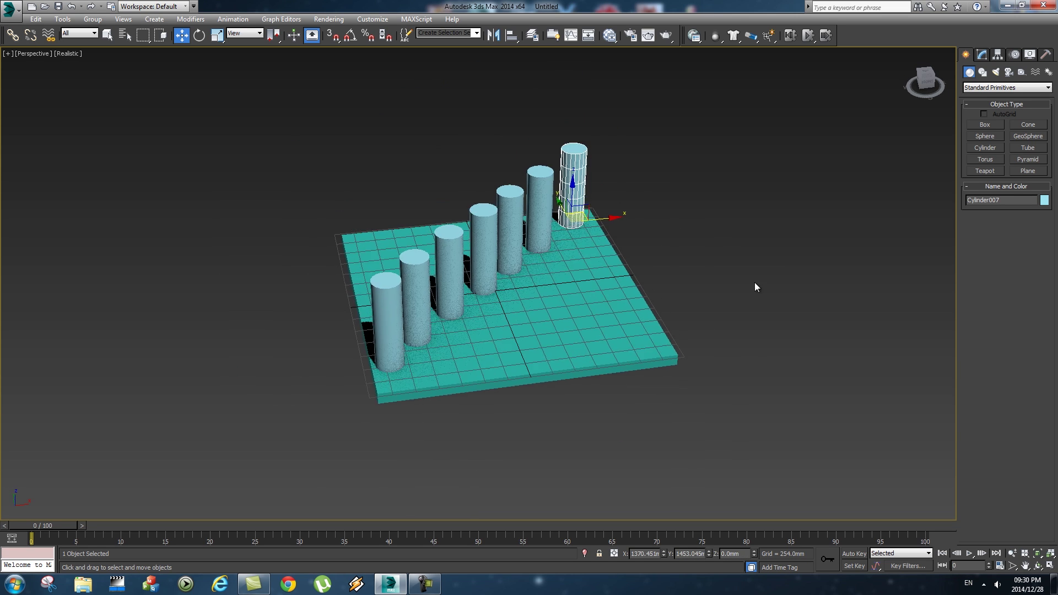
Add a V-Ray plane light, VRayLight001, and position it above and right of the box.
click(996, 72)
click(1004, 87)
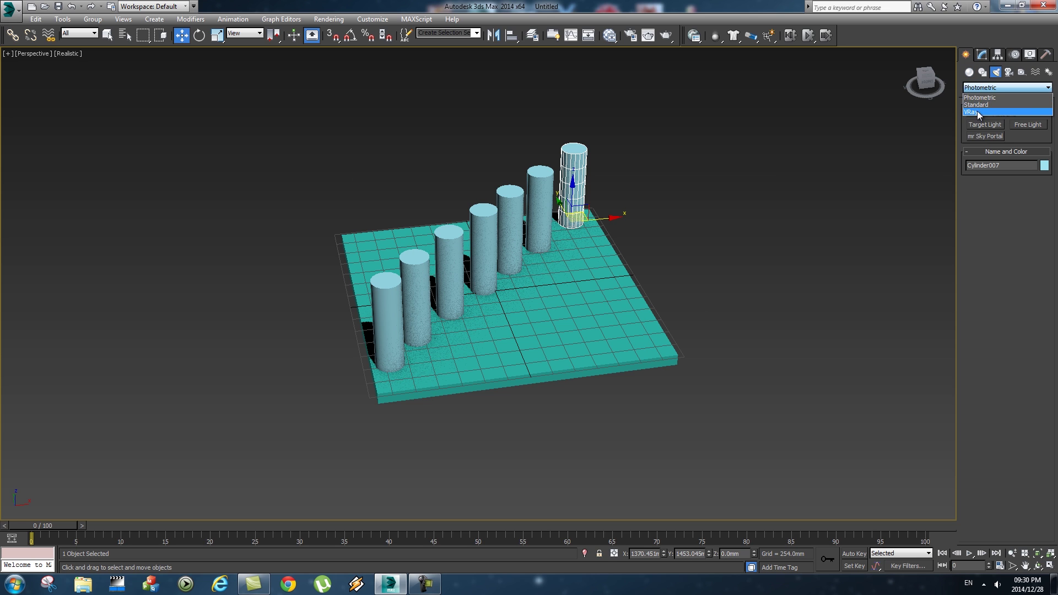
click(978, 110)
click(985, 125)
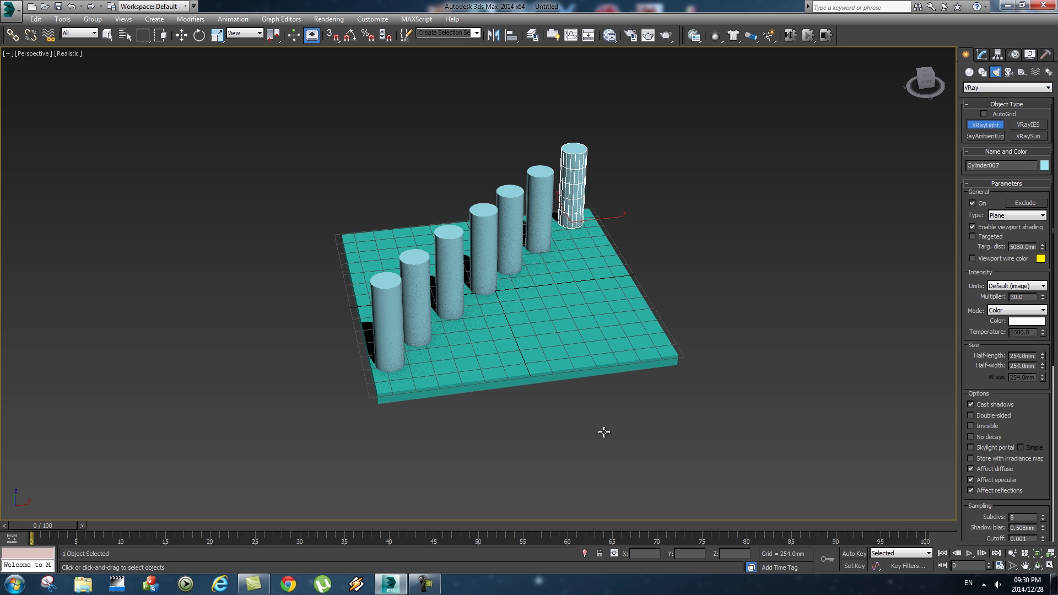
drag(700, 263, 923, 394)
key(w)
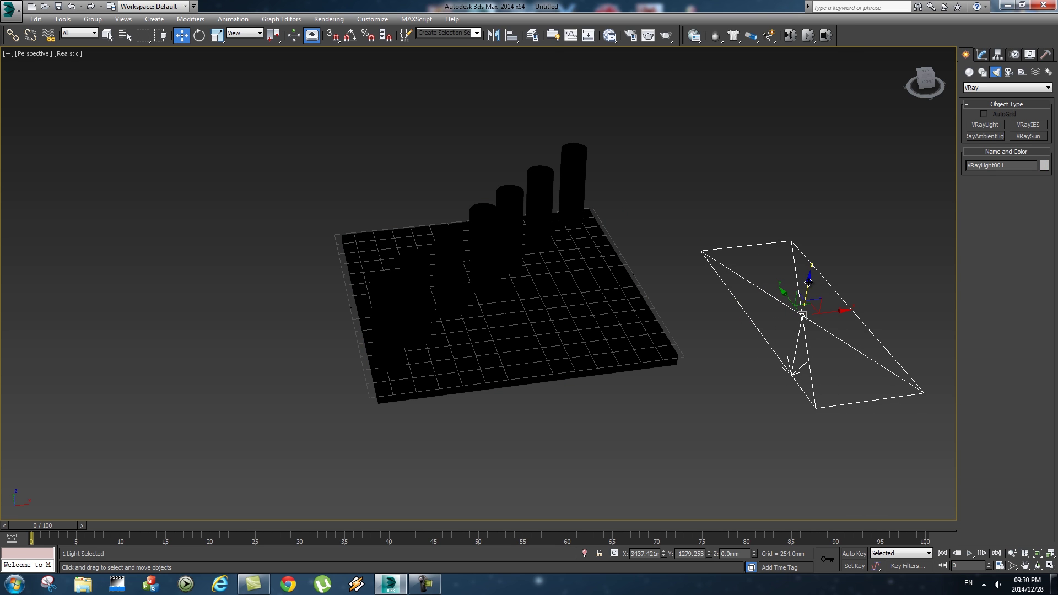
drag(808, 282, 831, 127)
key(e)
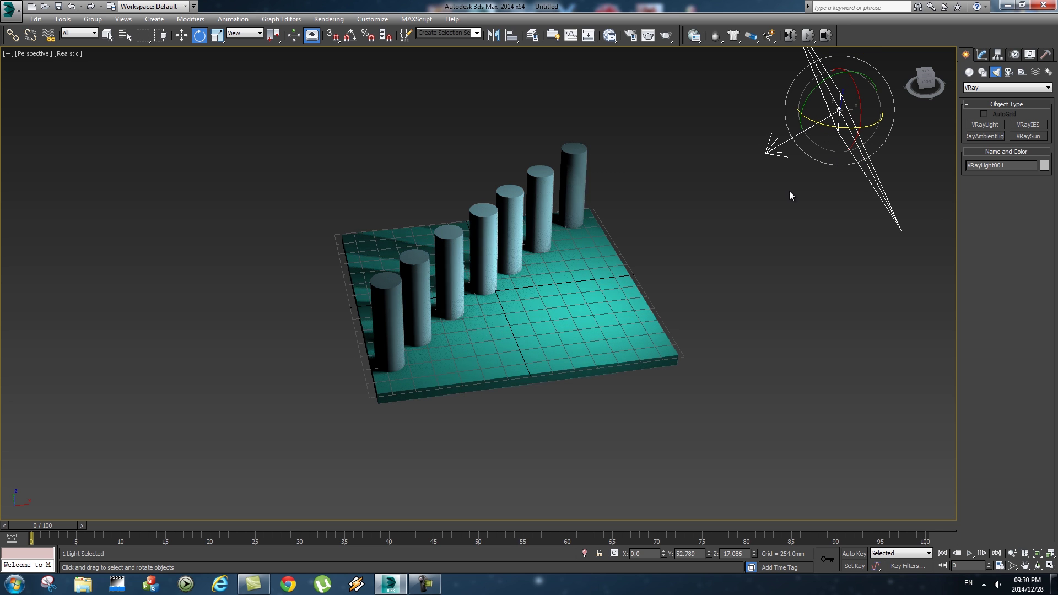
key(w)
drag(831, 125, 923, 108)
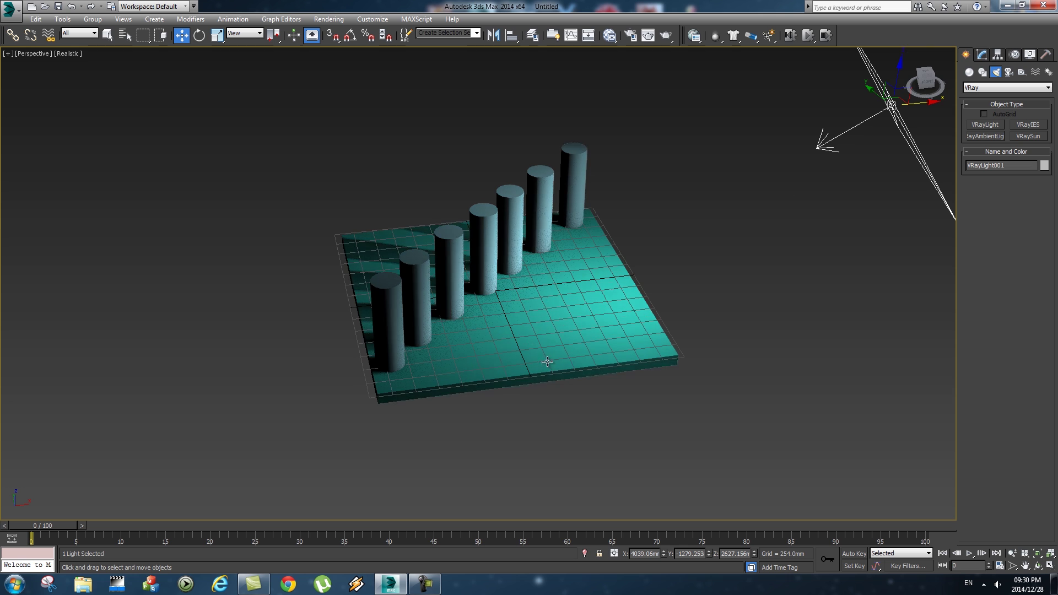
Zoom and orbit the perspective view to frame the cylinders closely from the side.
scroll(529, 339, up, 5)
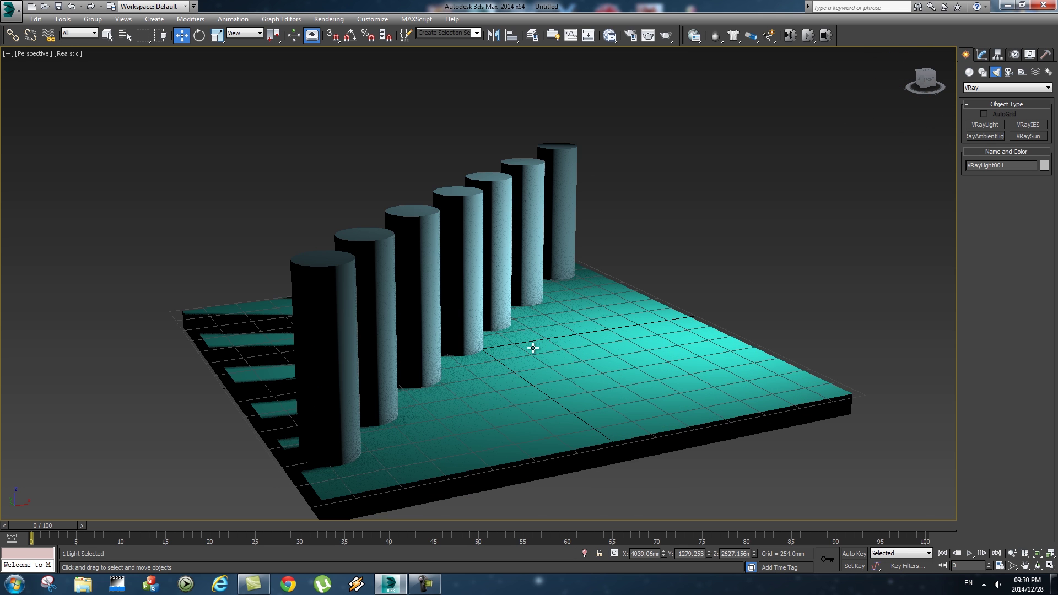
scroll(533, 347, up, 6)
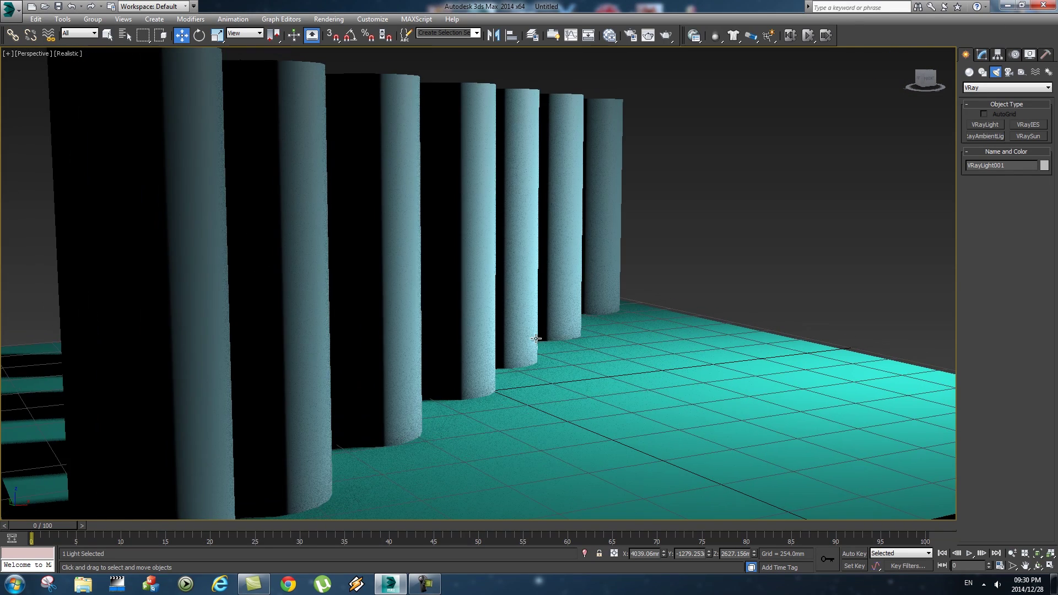
scroll(536, 338, down, 10)
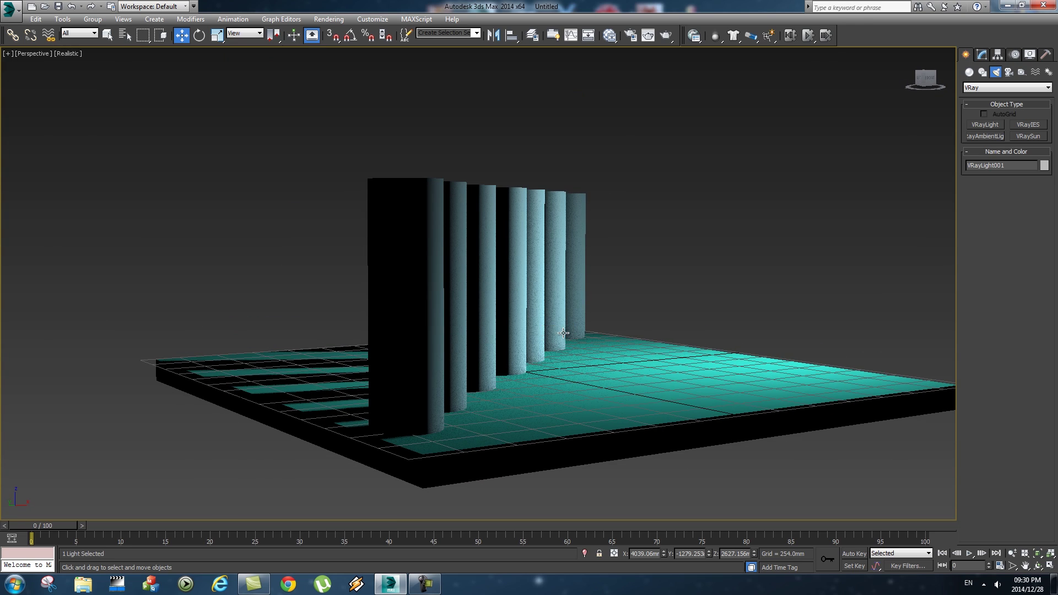
alt+middle_drag(563, 333, 570, 359)
scroll(576, 359, up, 5)
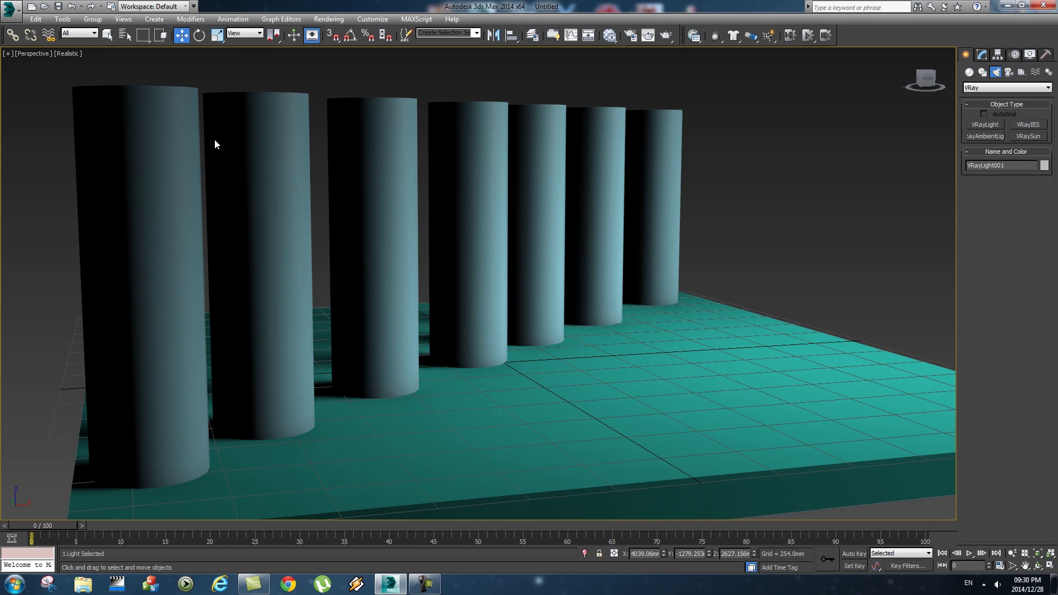
Create Camera001 from the current view.
click(149, 21)
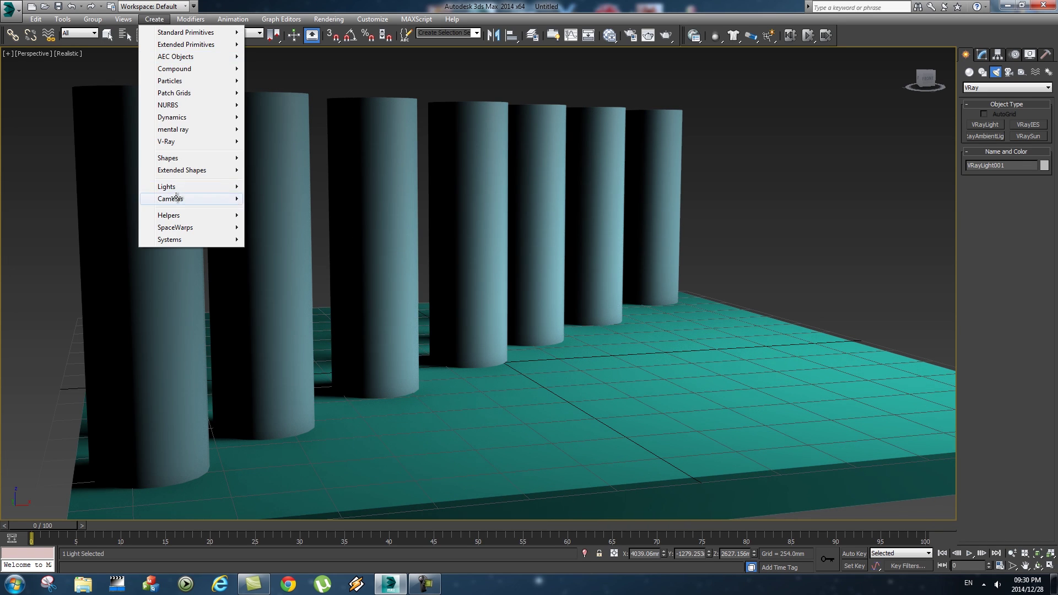
mouse_move(174, 199)
click(298, 240)
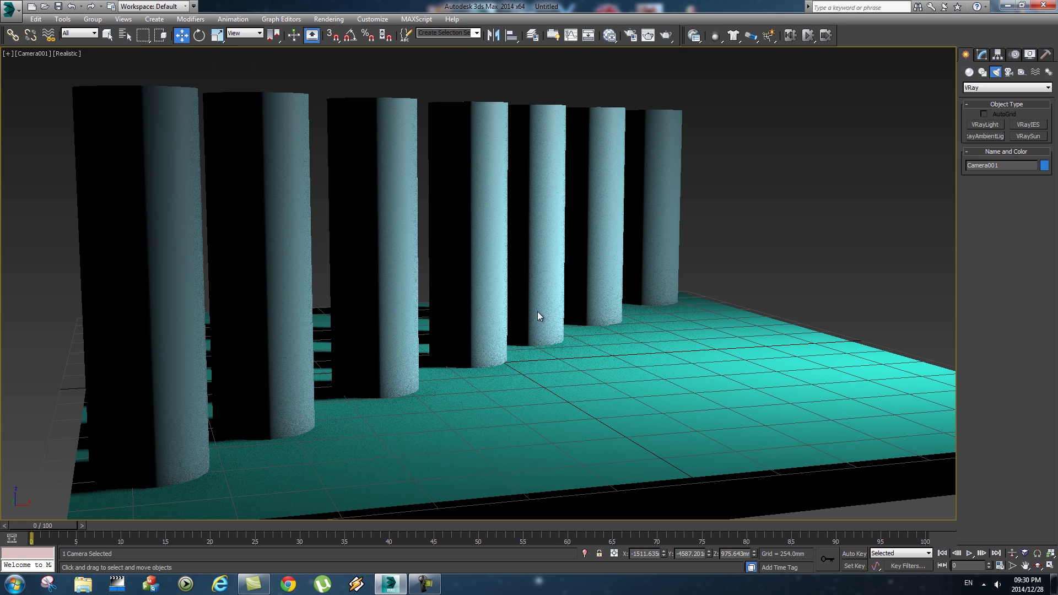
Return the viewport to Perspective and pull back to show the camera and cylinders.
click(26, 51)
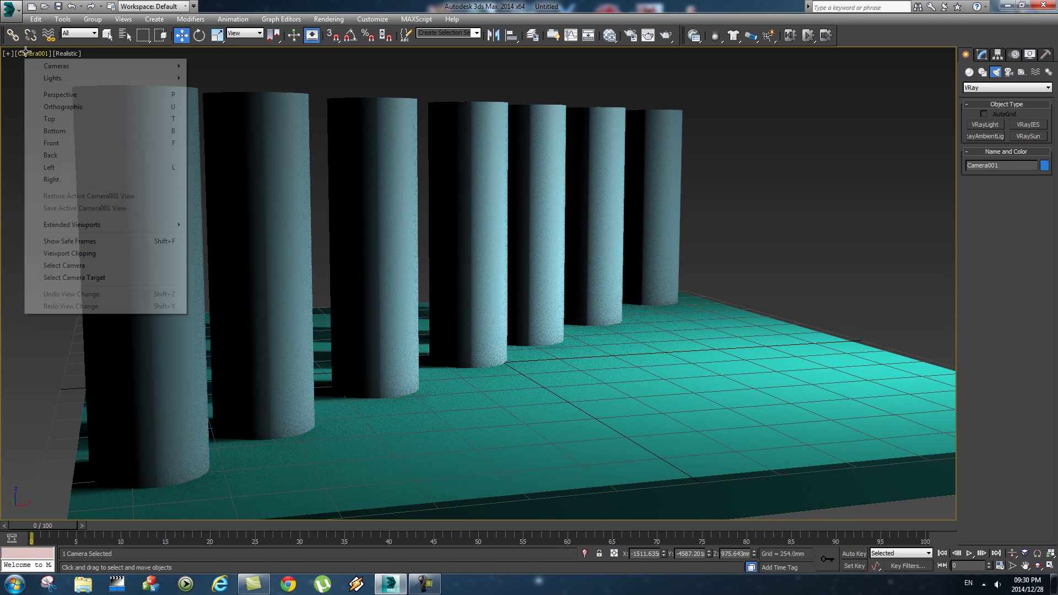
click(52, 89)
scroll(558, 287, down, 10)
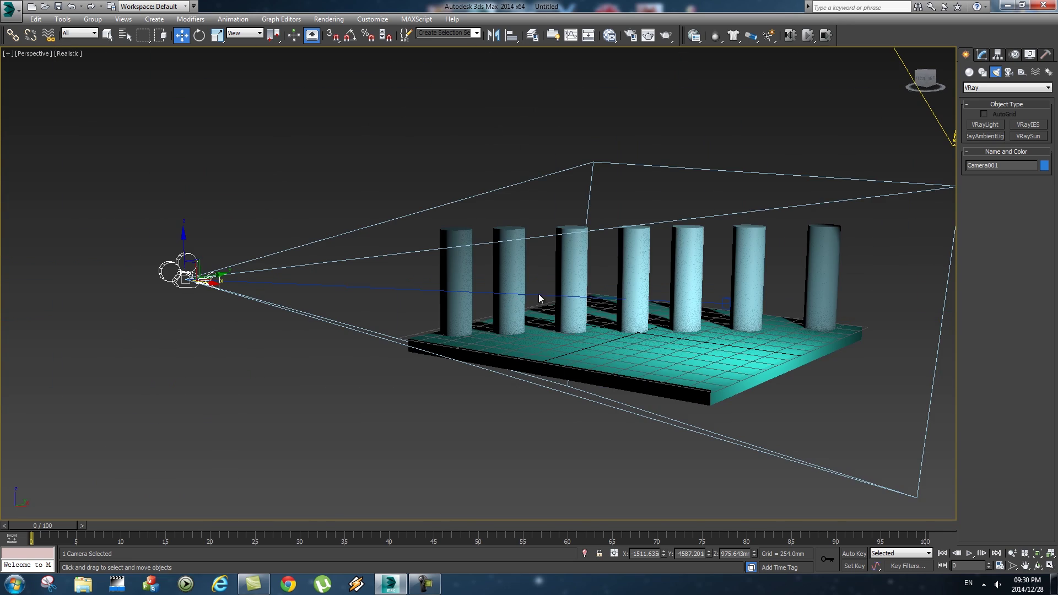
middle_drag(538, 294, 530, 316)
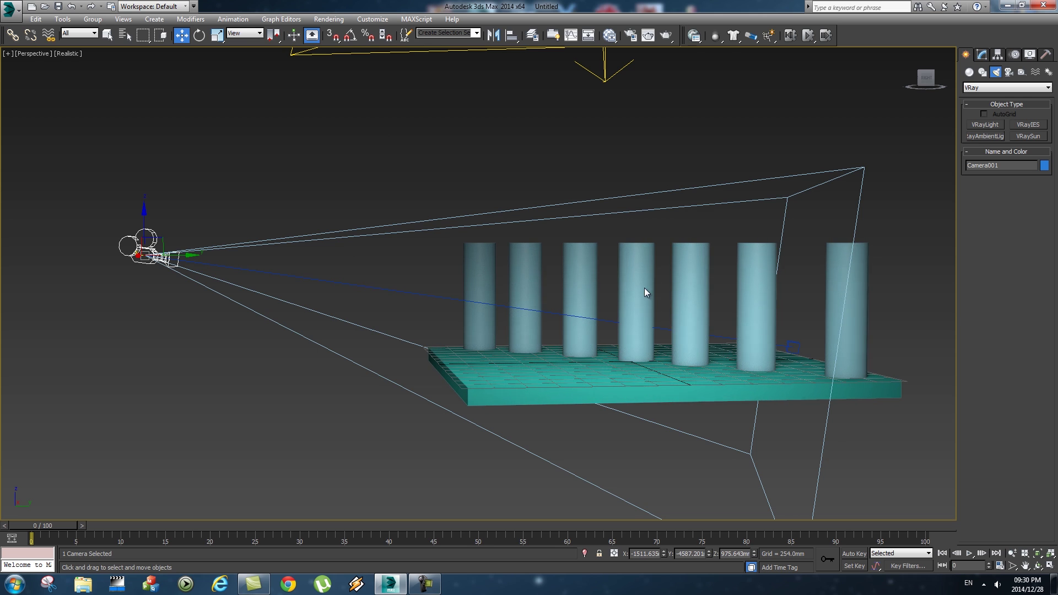
scroll(441, 236, up, 1)
Test Camera001's manual near and far clip planes around the cylinders, then disable Clip Manually.
click(981, 55)
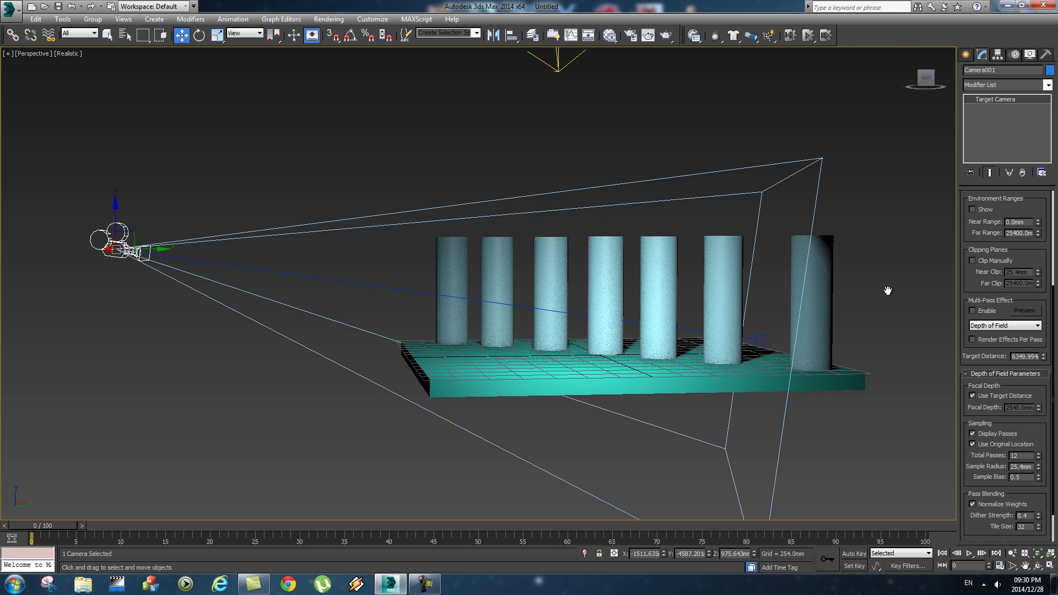
click(972, 260)
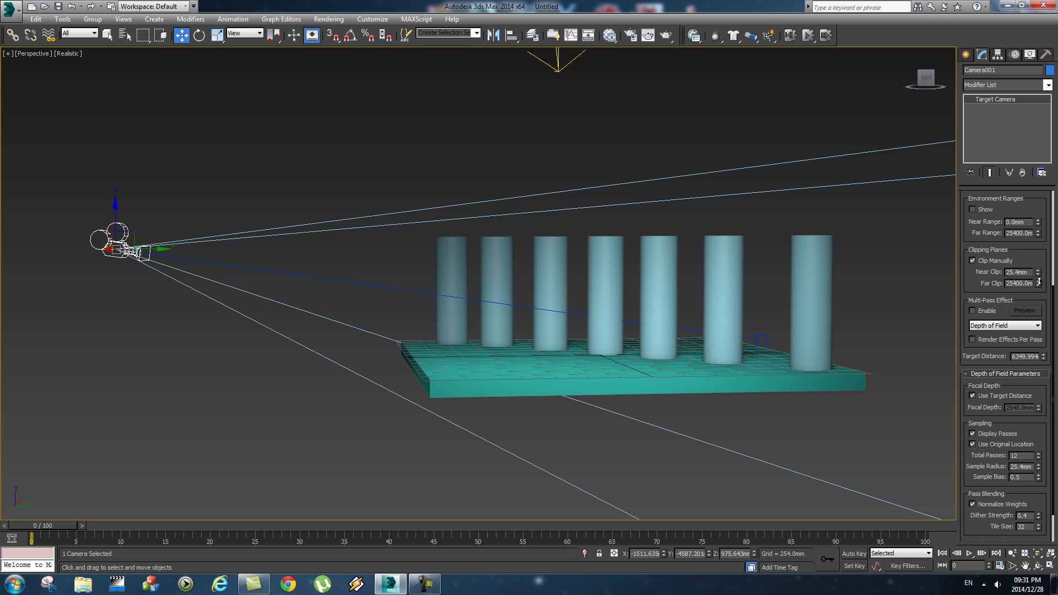
drag(1038, 282, 1036, 324)
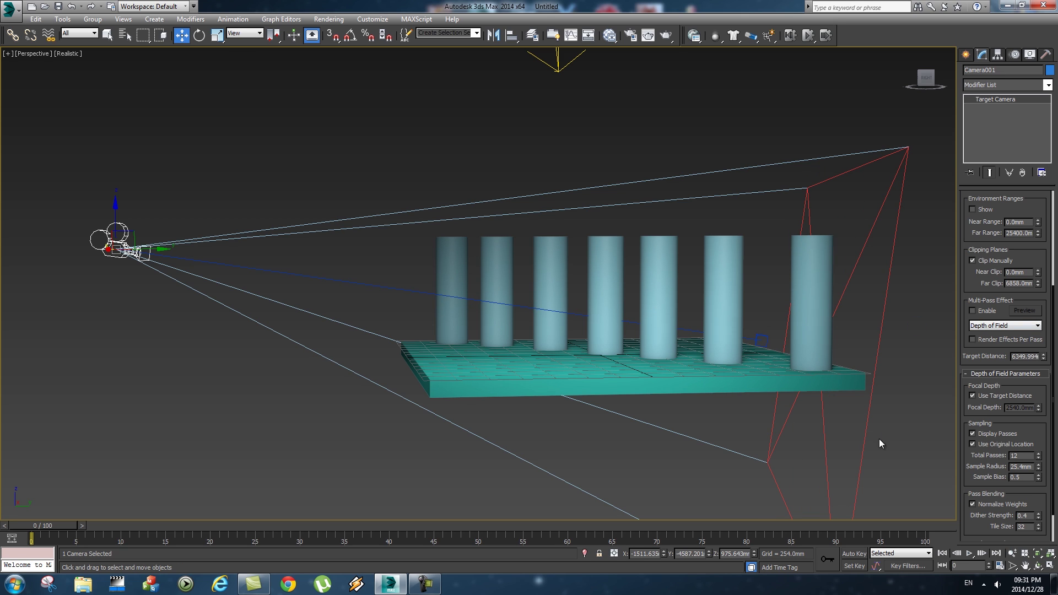
click(1037, 270)
drag(1038, 270, 1019, 145)
drag(1037, 274, 927, 139)
mouse_move(374, 421)
alt+middle_down()
mouse_move(344, 441)
mouse_move(365, 442)
mouse_move(336, 441)
mouse_move(352, 435)
alt+middle_up()
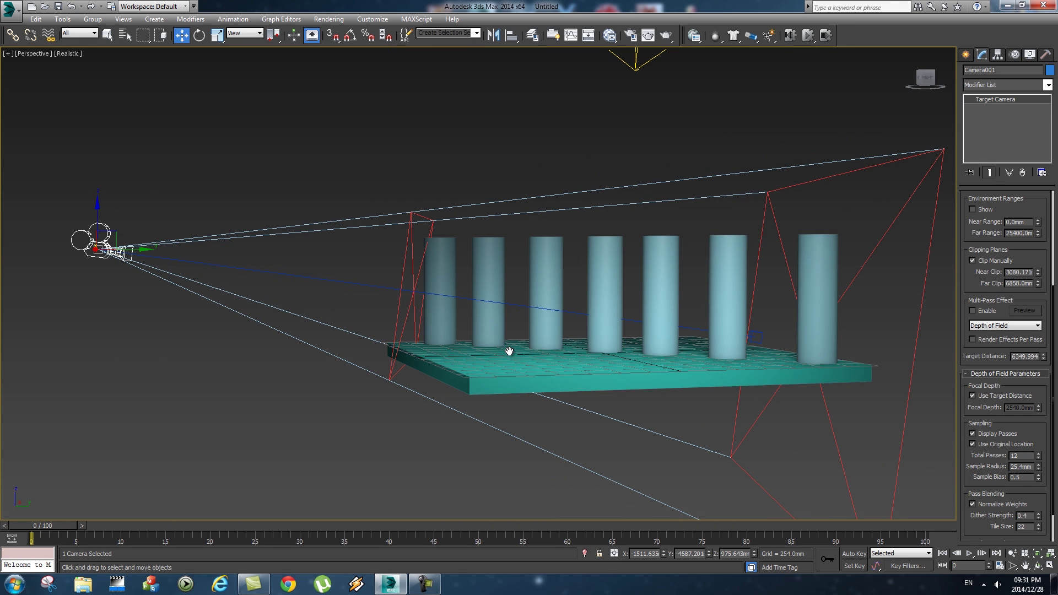
click(971, 261)
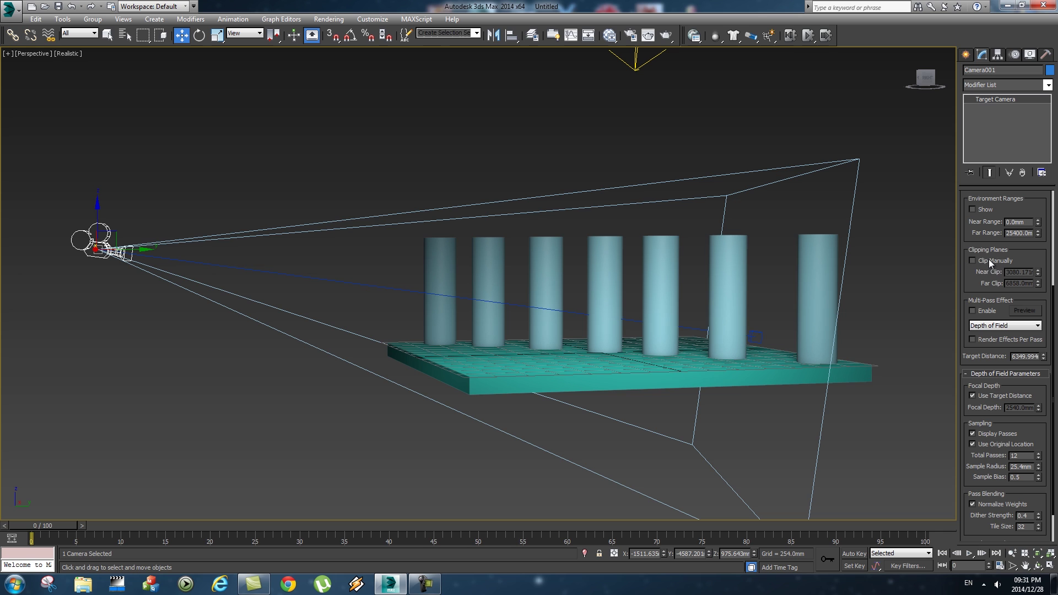
Switch the viewport to look through Camera001.
click(33, 53)
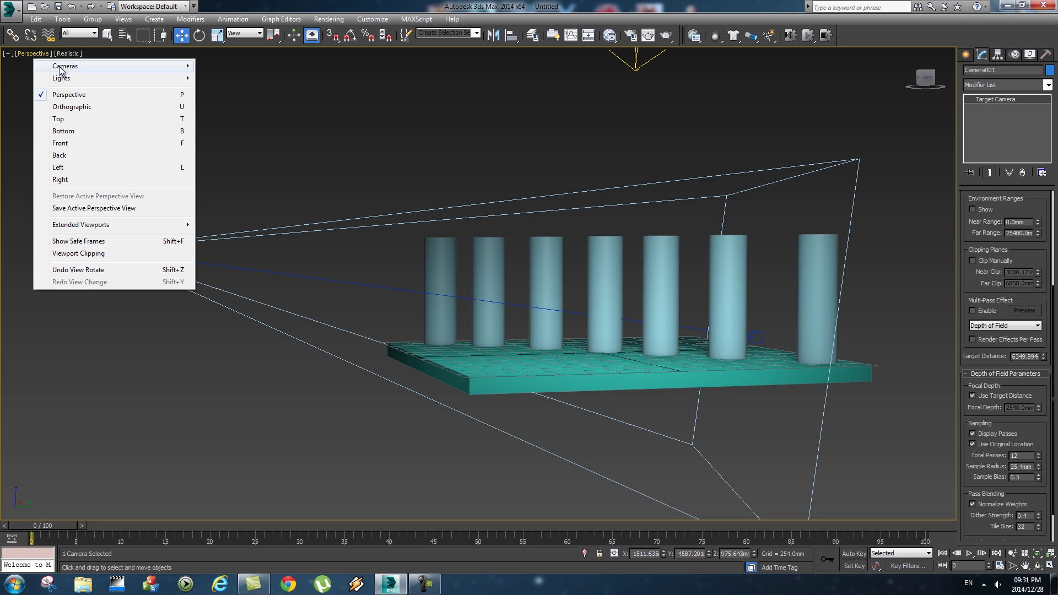
mouse_move(59, 65)
click(227, 65)
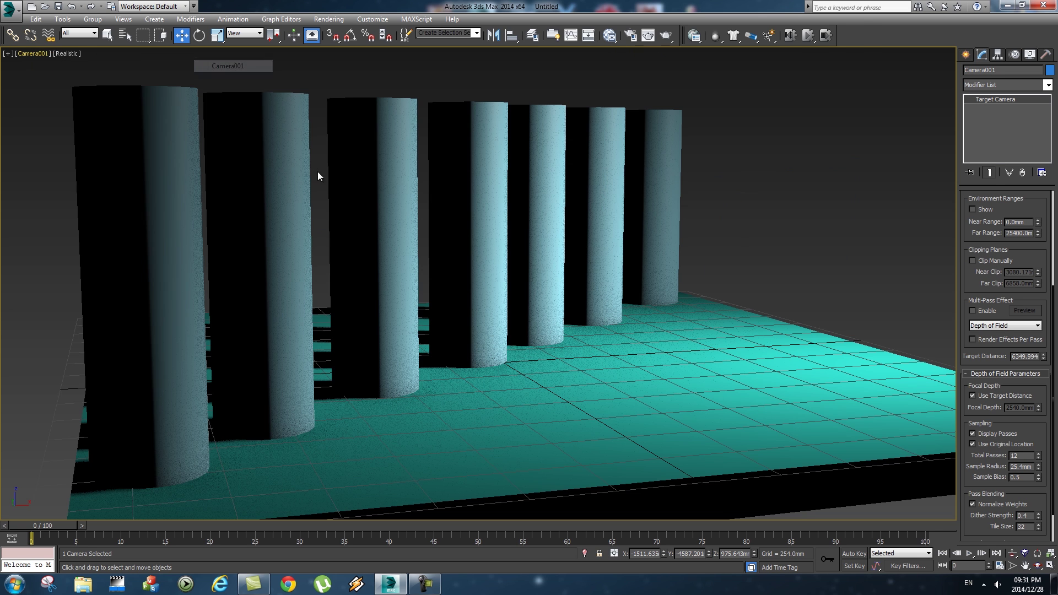
Render the Camera001 view with V-Ray from Render Setup.
click(331, 20)
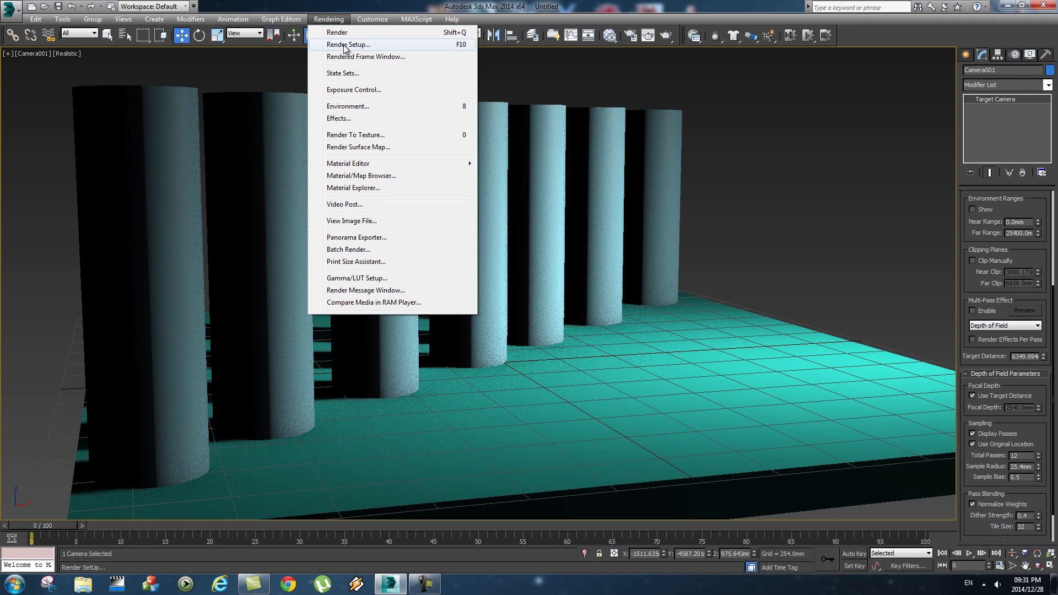
click(344, 43)
drag(497, 83, 481, 77)
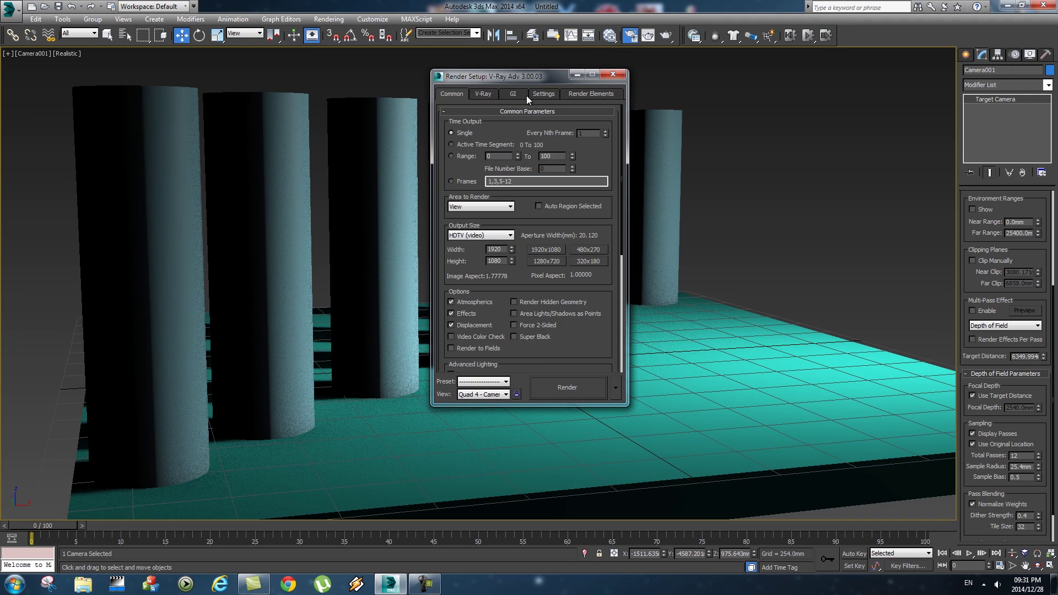
click(569, 387)
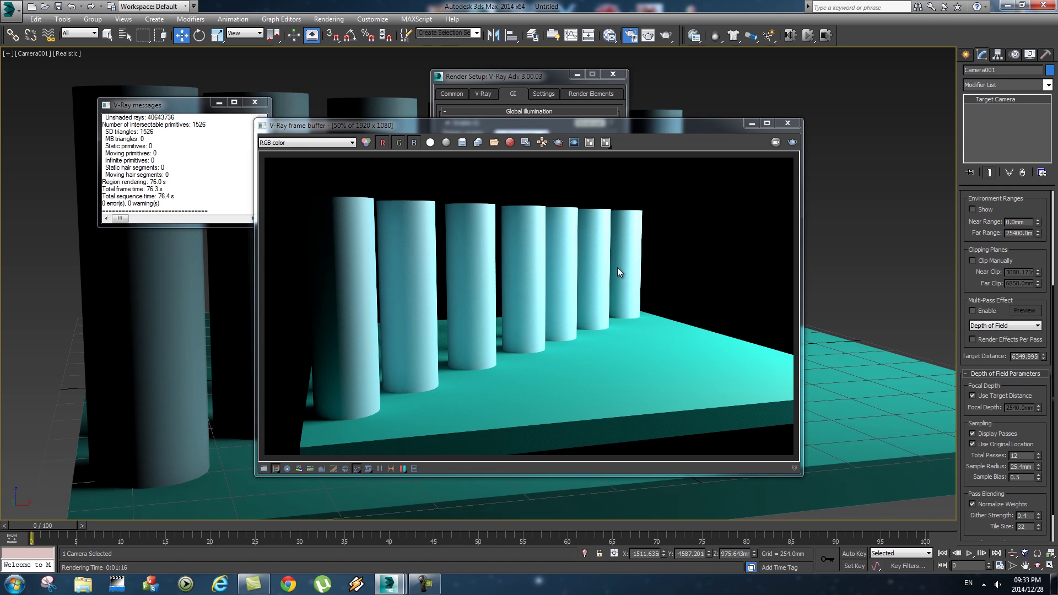
Add a VRayZDepth render element in Render Setup's Render Elements.
click(789, 126)
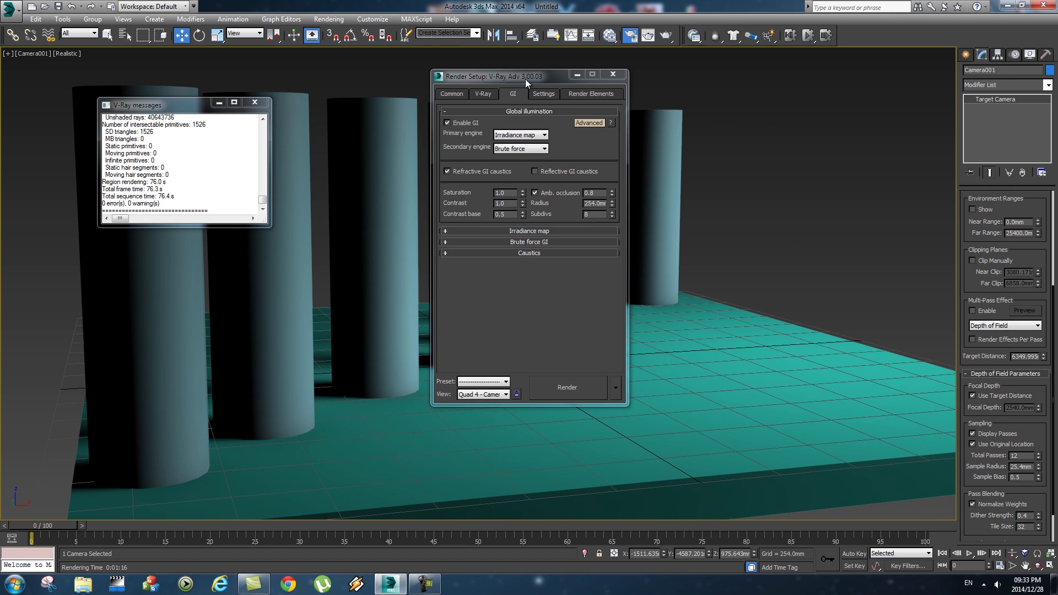
drag(524, 79, 542, 85)
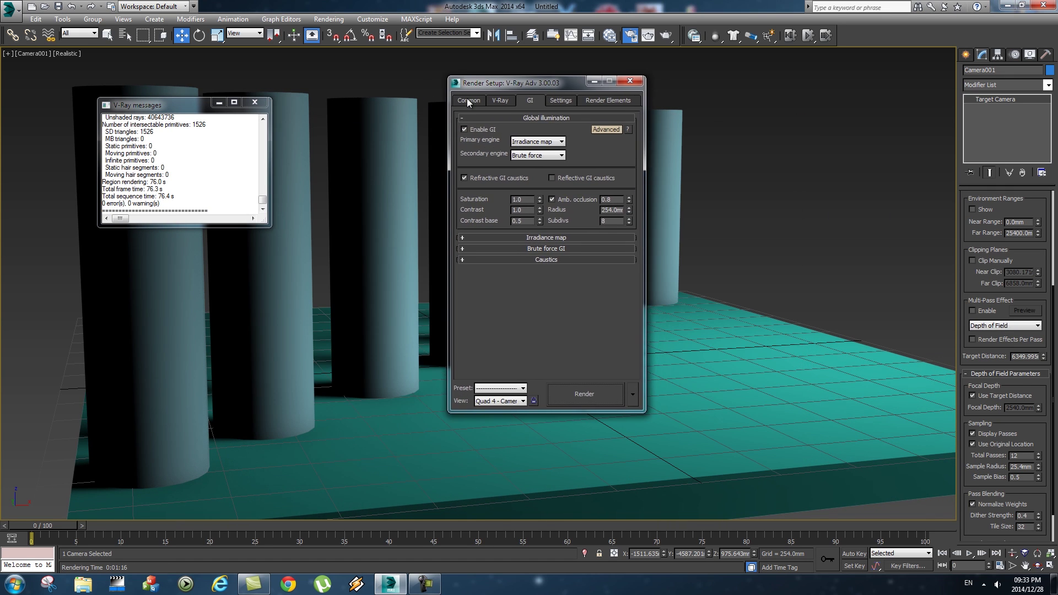
click(598, 101)
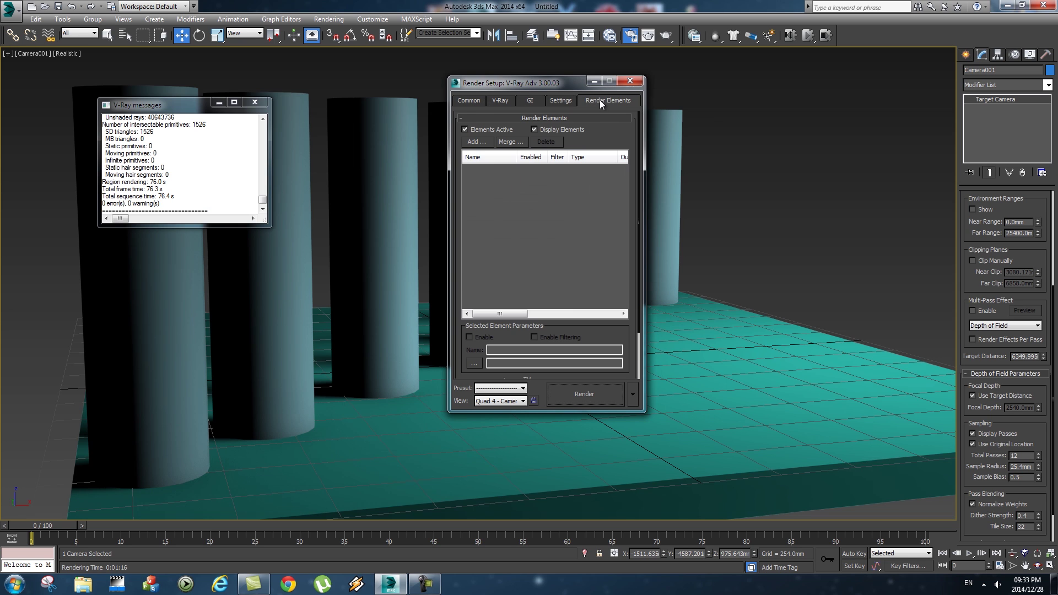
click(473, 141)
drag(631, 200, 631, 276)
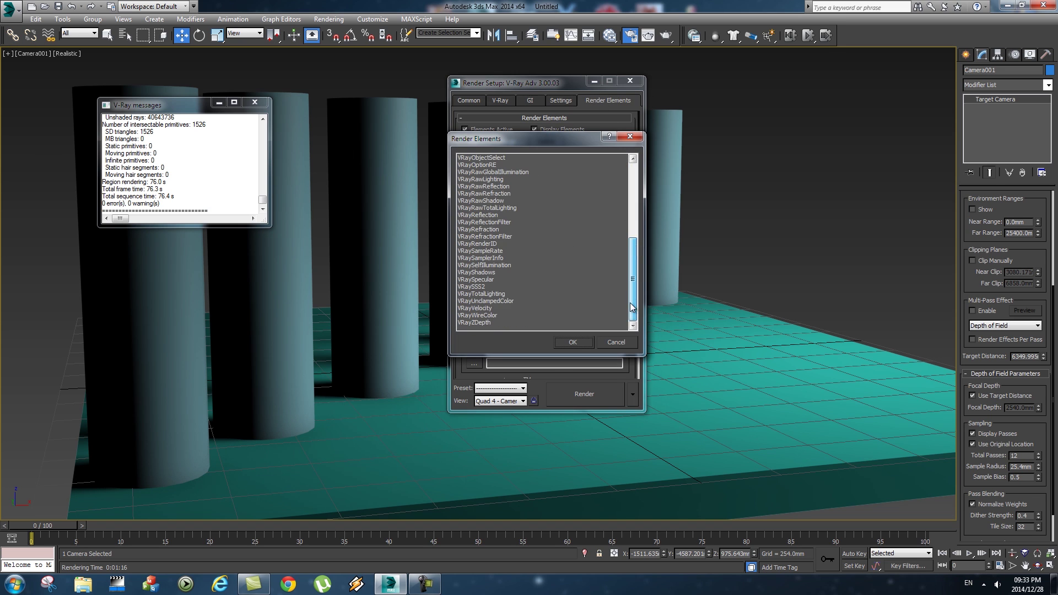
click(477, 322)
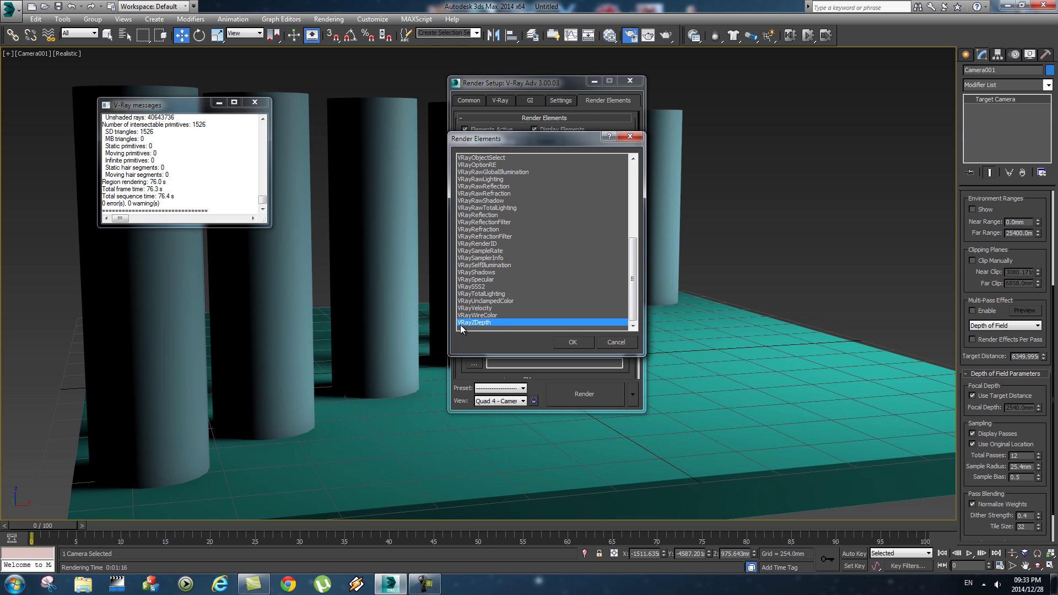
click(574, 341)
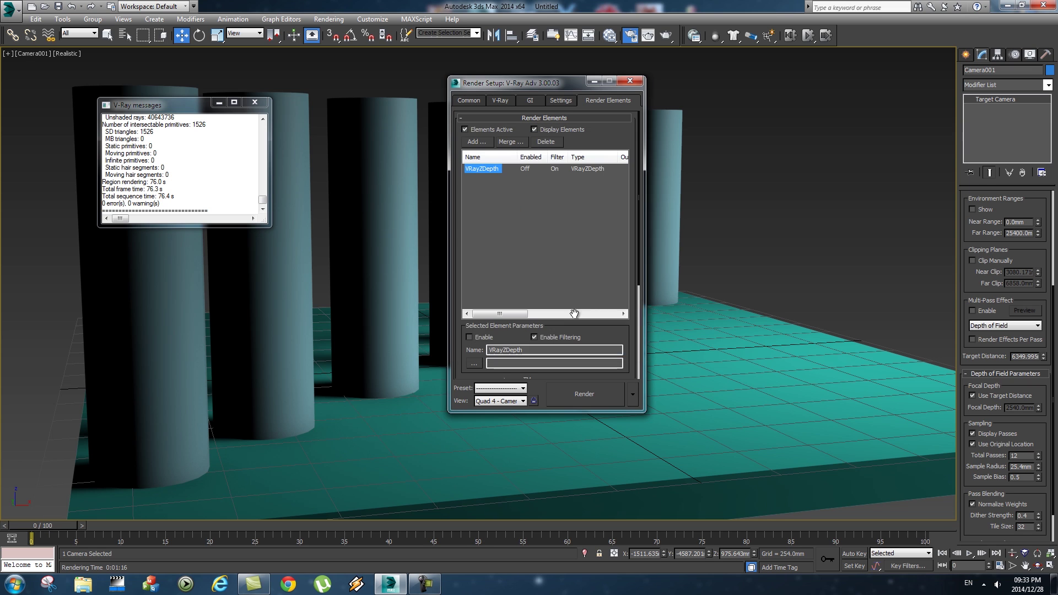
Review the VRayZDepth parameters and render the scene again.
drag(624, 336, 613, 142)
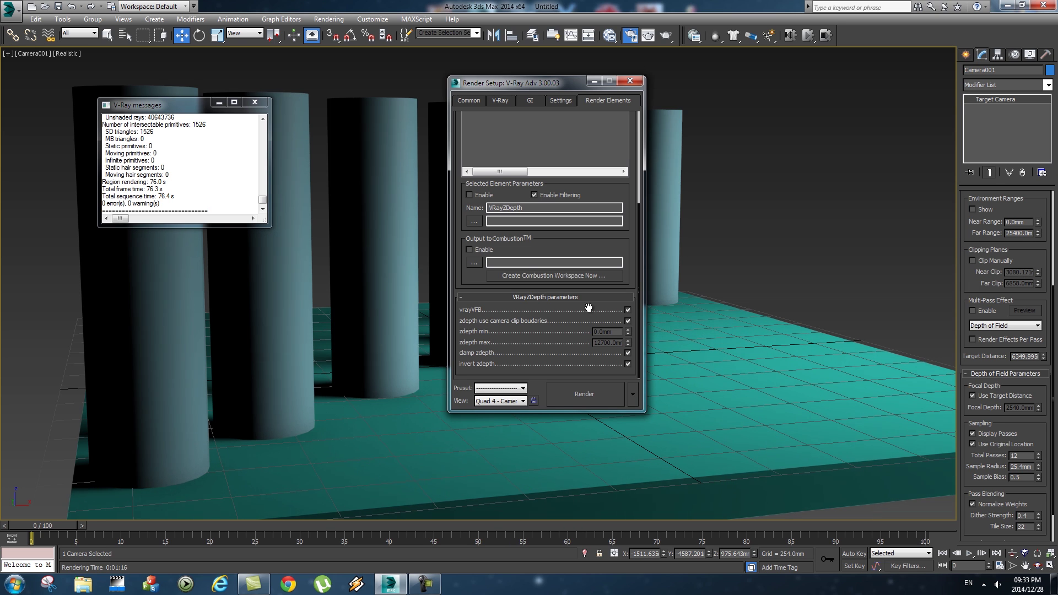
scroll(606, 342, up, 5)
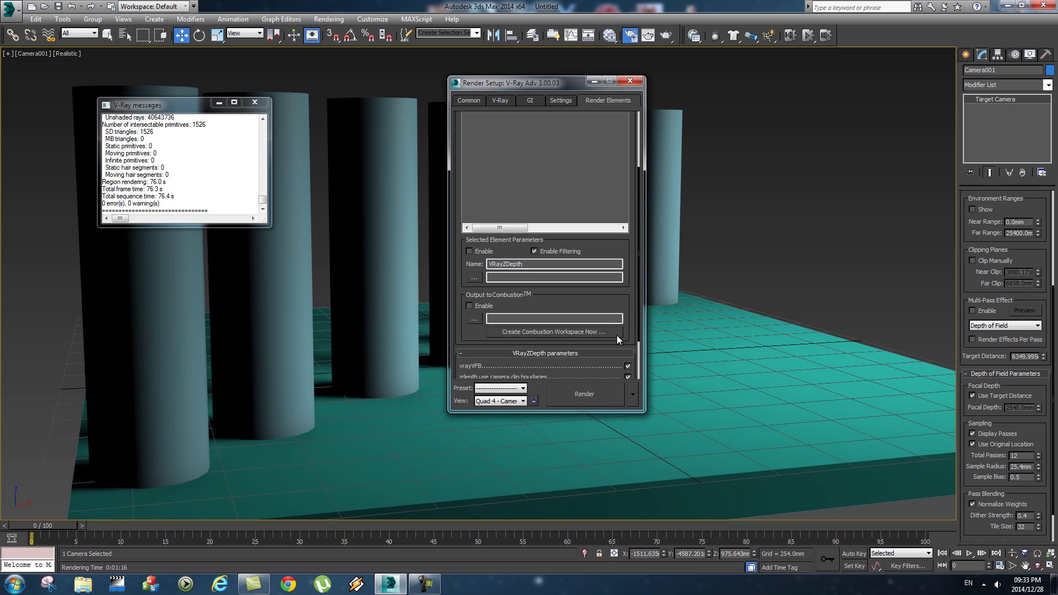
click(596, 397)
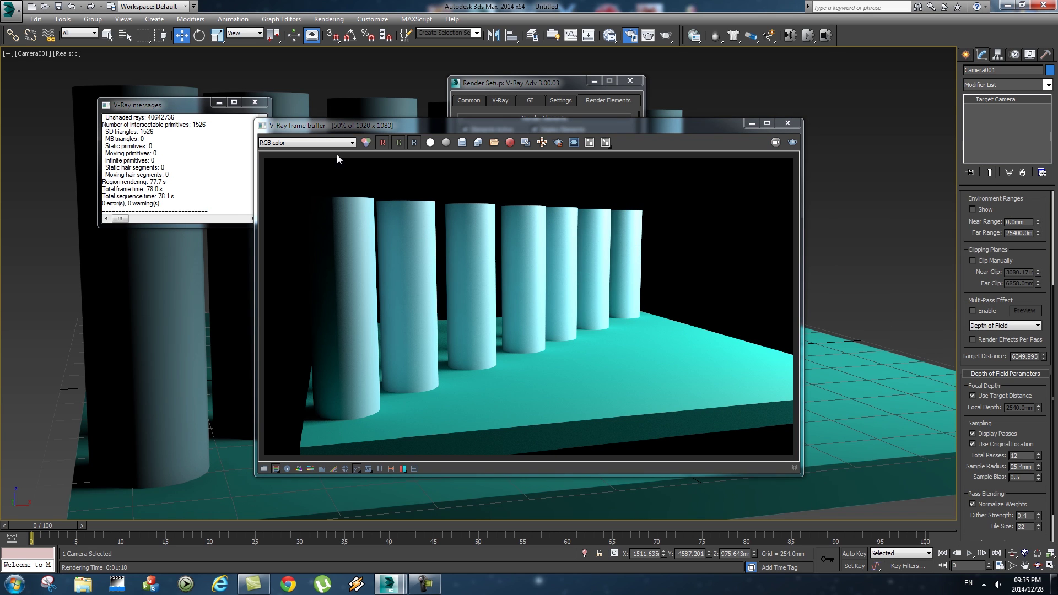
View the VRayZDepth channel in the V-Ray frame buffer, then close the frame buffer.
click(344, 143)
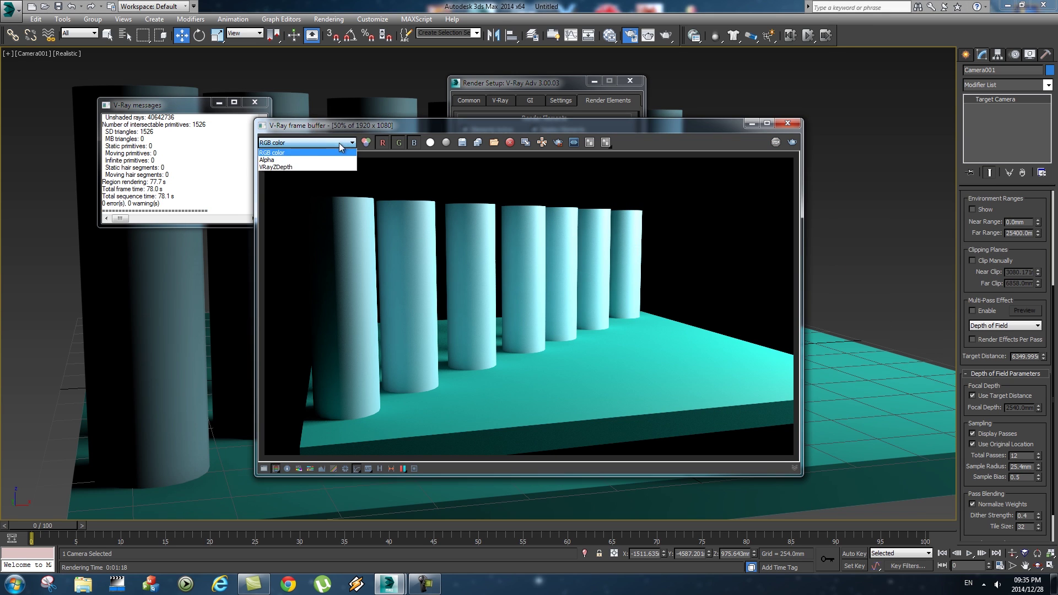
click(288, 167)
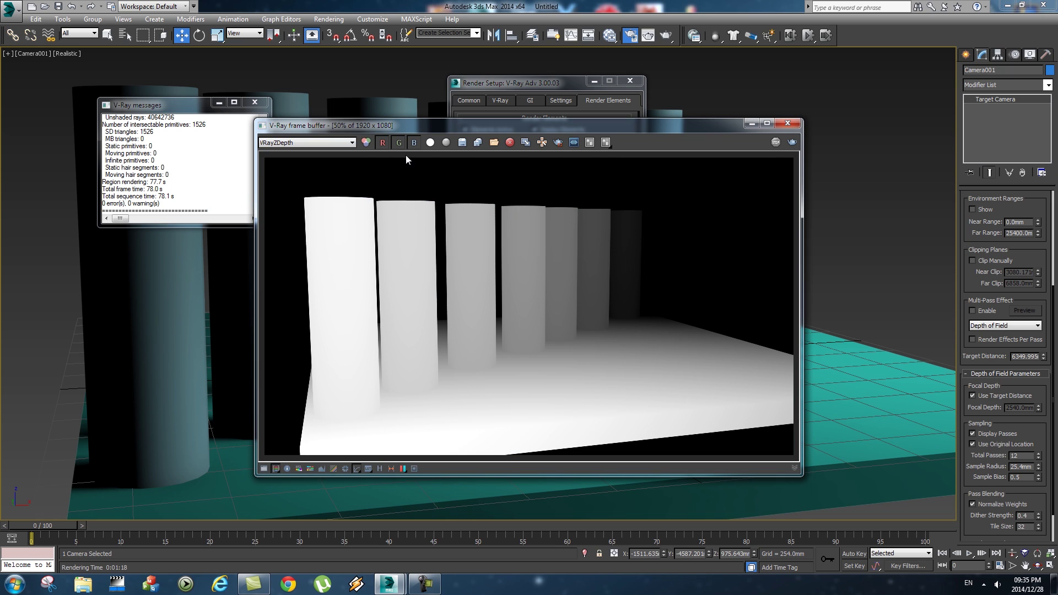
drag(428, 127, 478, 112)
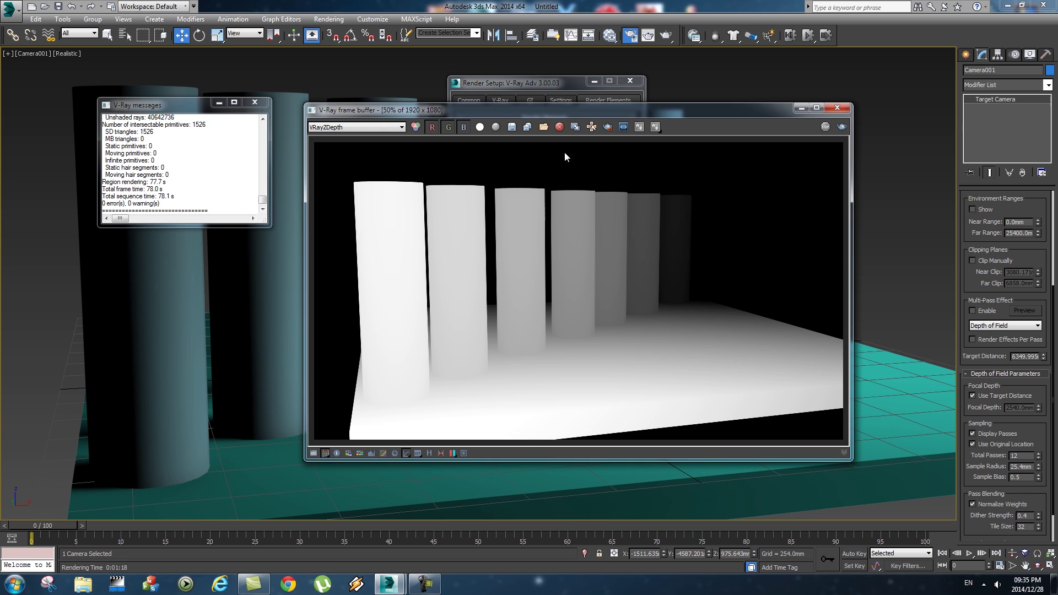
click(824, 110)
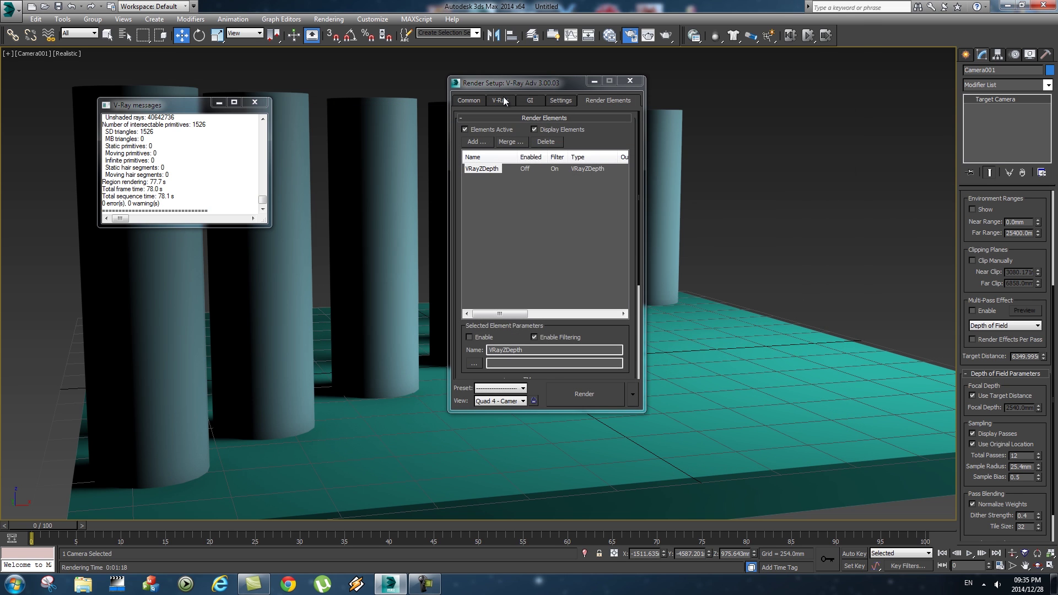
Save the V-Ray raw image as OpenEXR file Render.exr and start a new render.
click(503, 100)
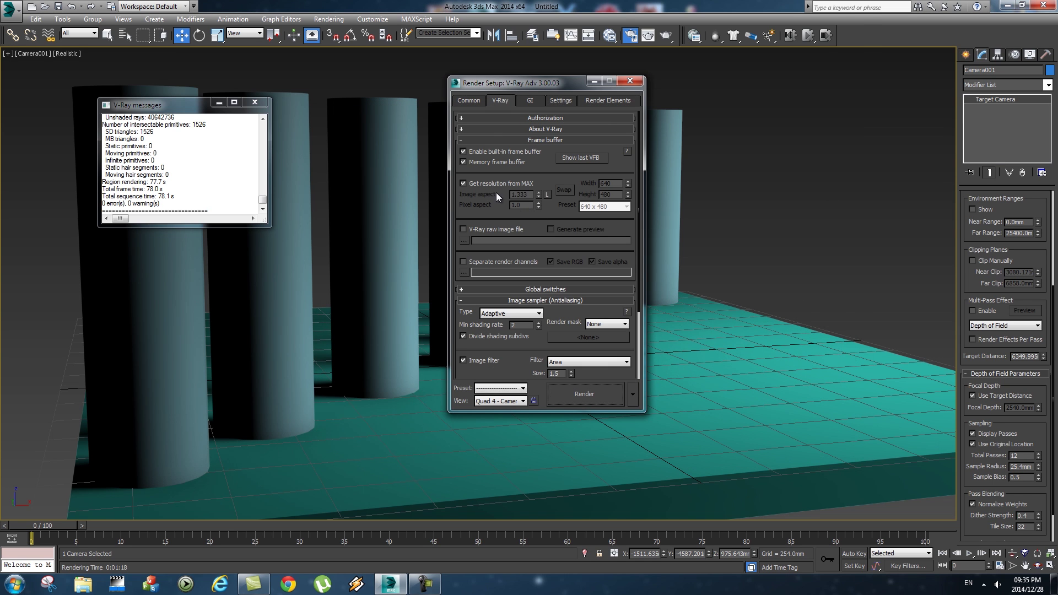
click(559, 140)
click(544, 140)
click(463, 228)
click(464, 241)
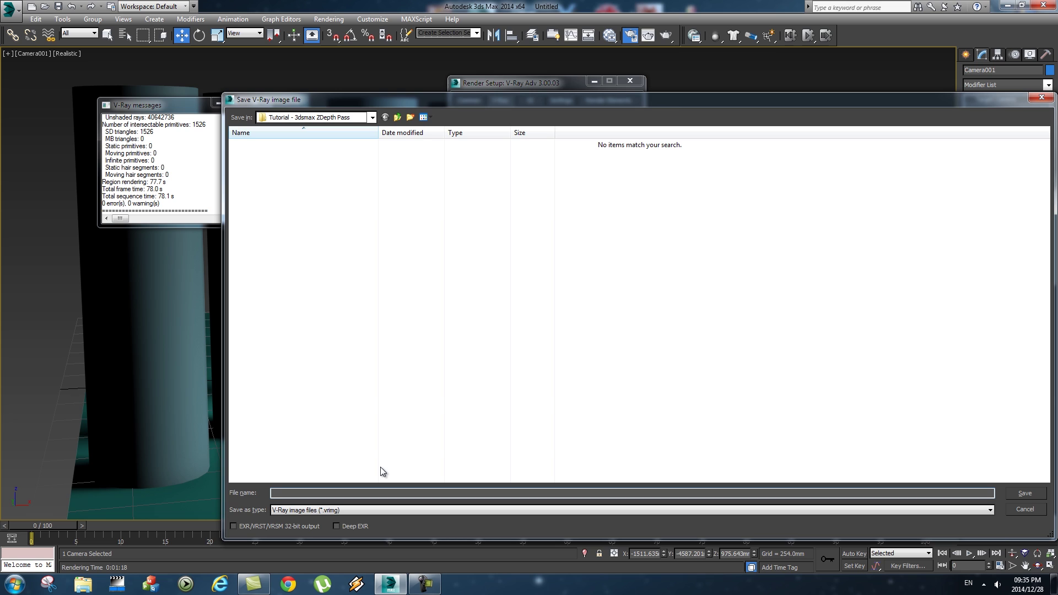
text(Render)
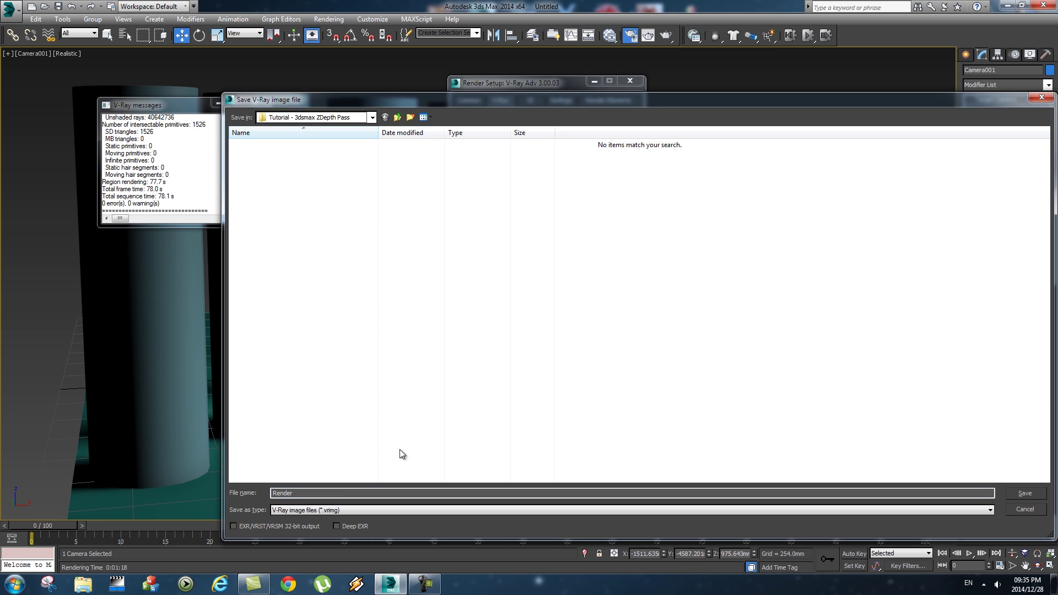
click(283, 510)
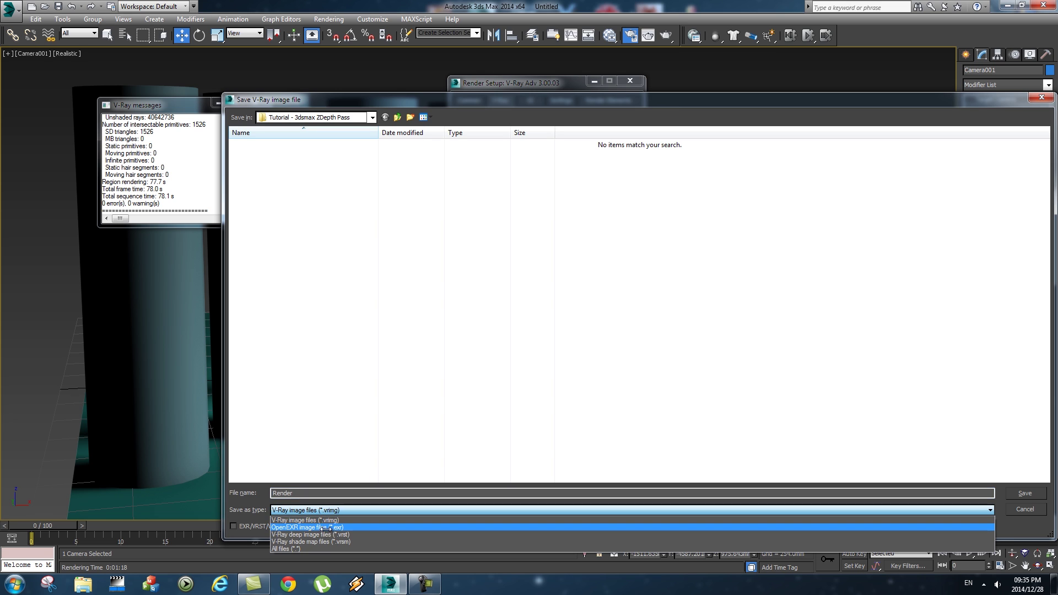
click(325, 527)
click(1023, 493)
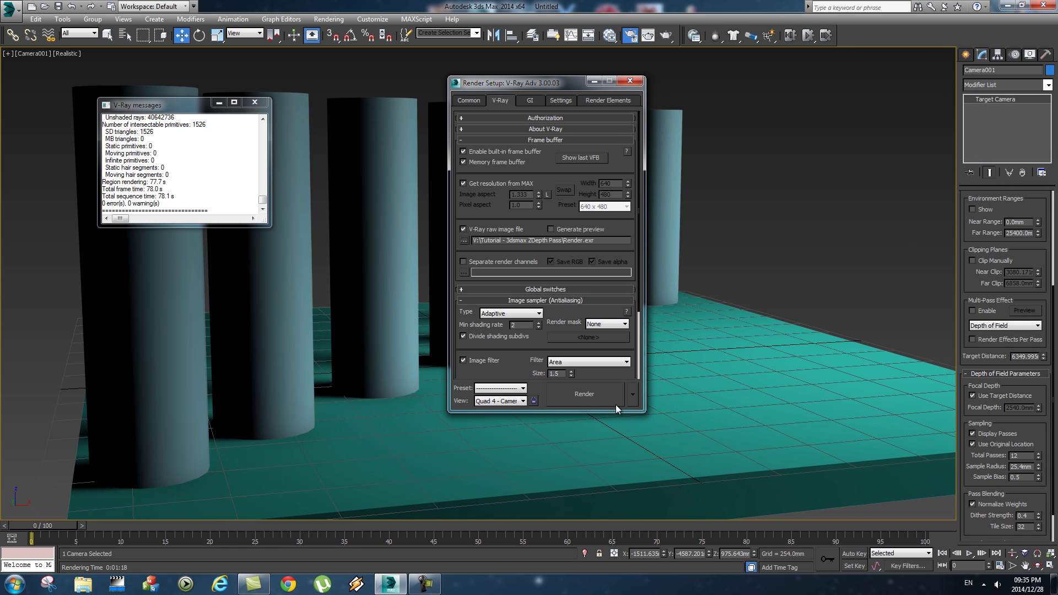
click(585, 394)
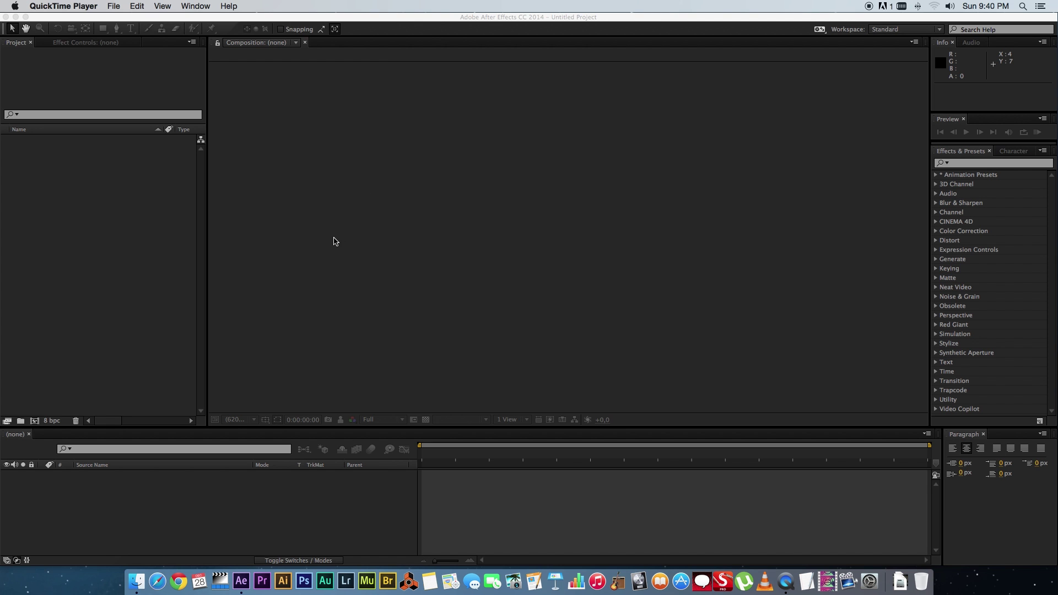
Import Render0000.exr and create a new composition from it.
double_click(98, 253)
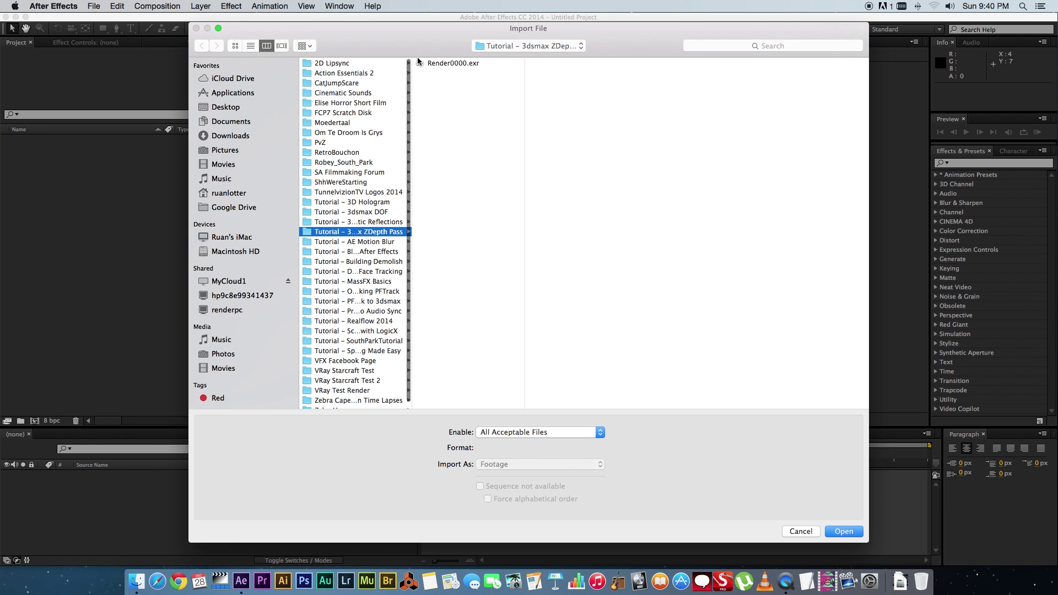
click(450, 64)
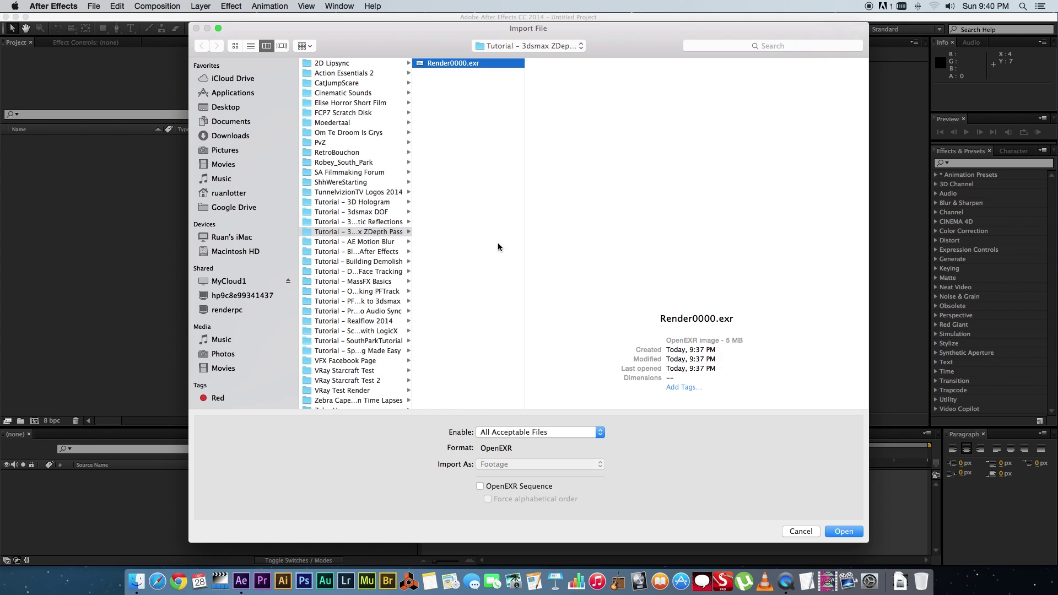
click(840, 531)
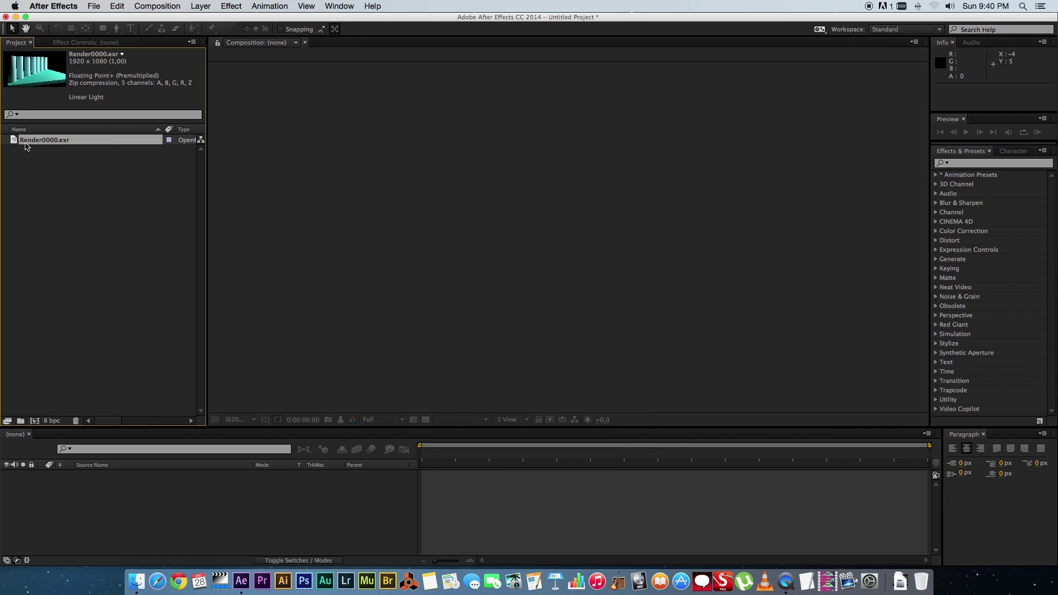
drag(17, 142, 34, 420)
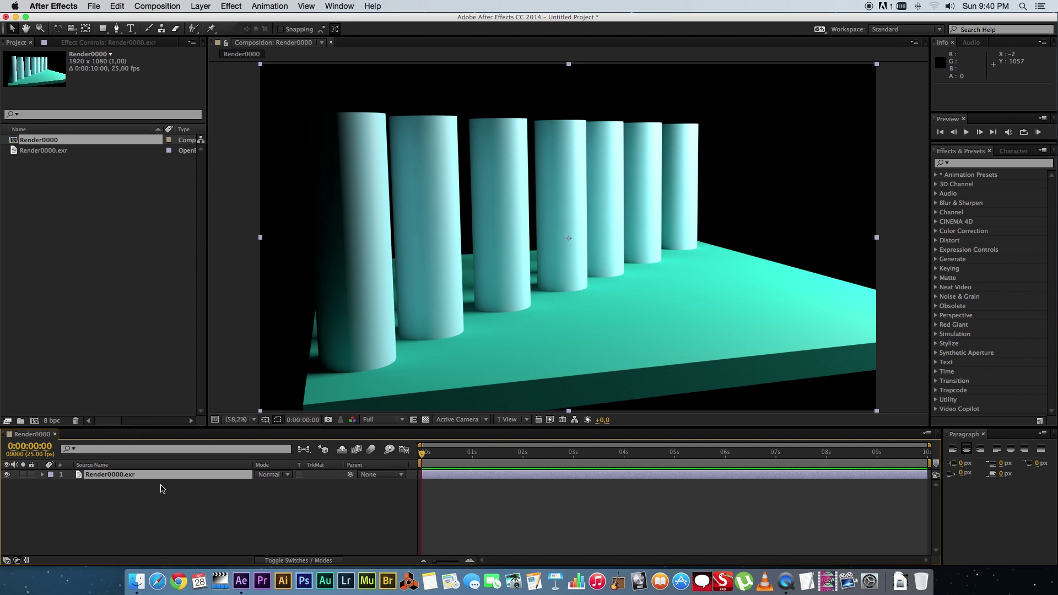
Duplicate the Render0000.exr layer with Cmd+D.
click(136, 500)
click(135, 475)
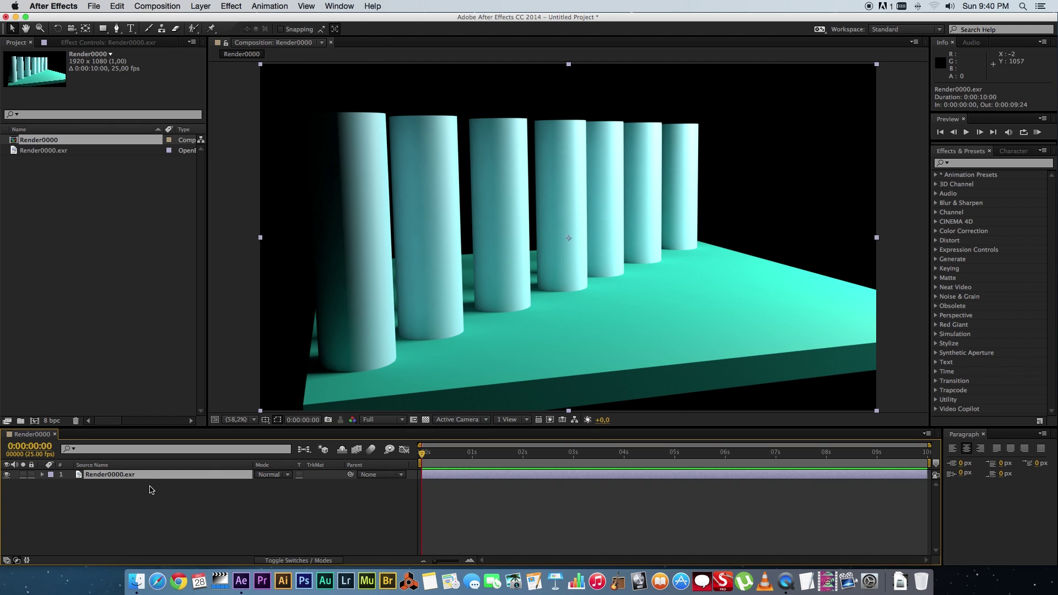
key(super+d)
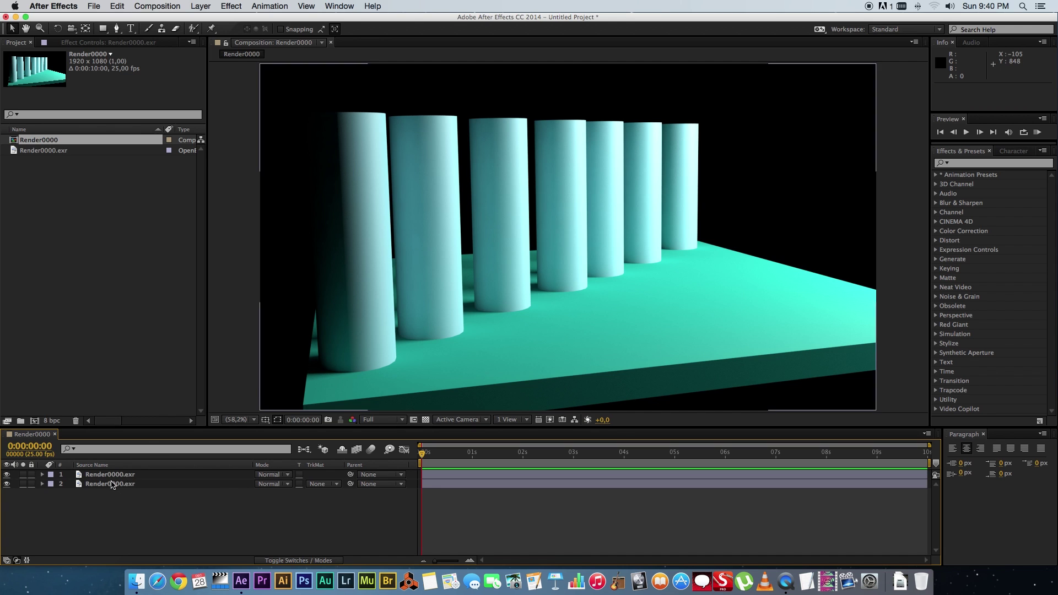
Rename the top layer 'normal' and the second layer 'zdepth'.
click(113, 476)
key(Return)
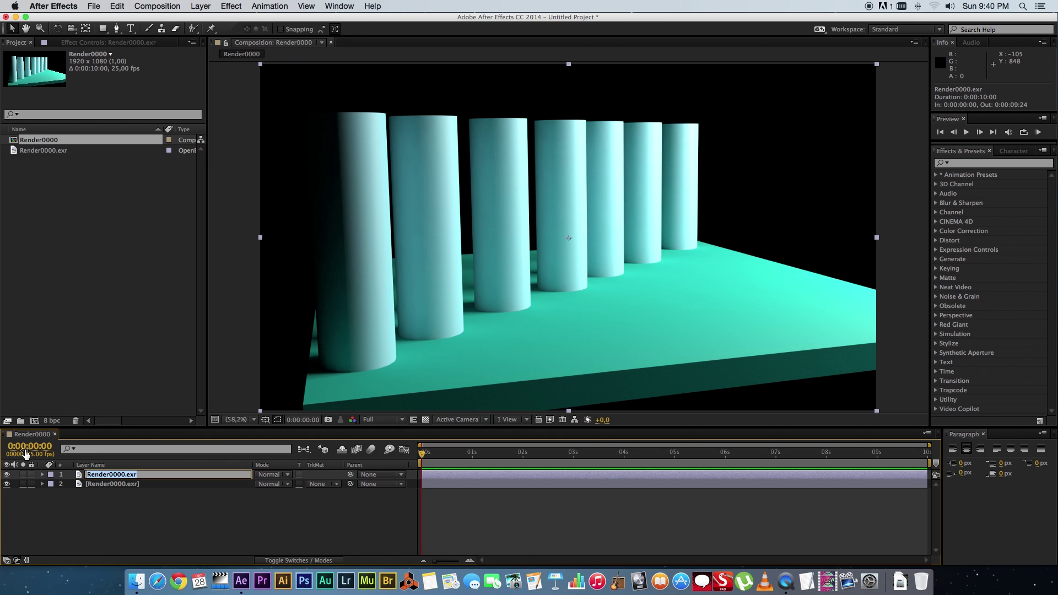
text(n)
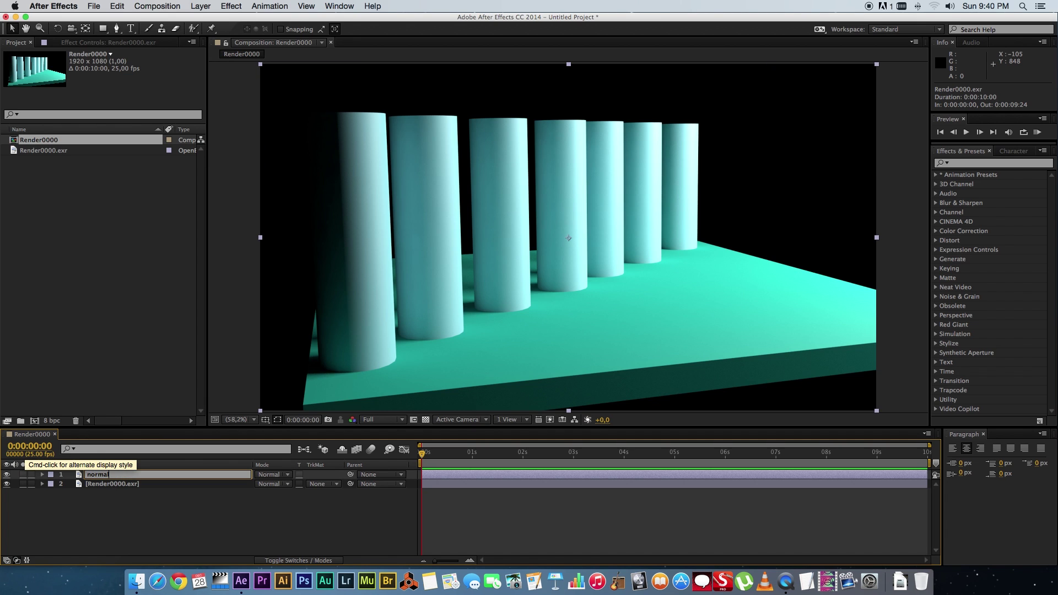
text(ormal)
key(Return)
click(105, 484)
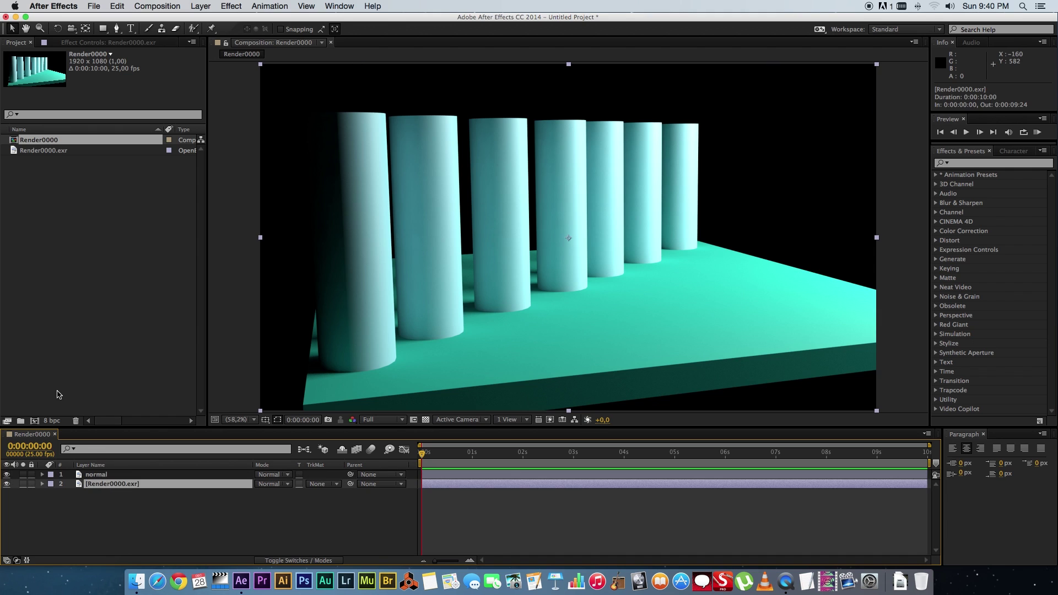
key(Return)
text(zdepth)
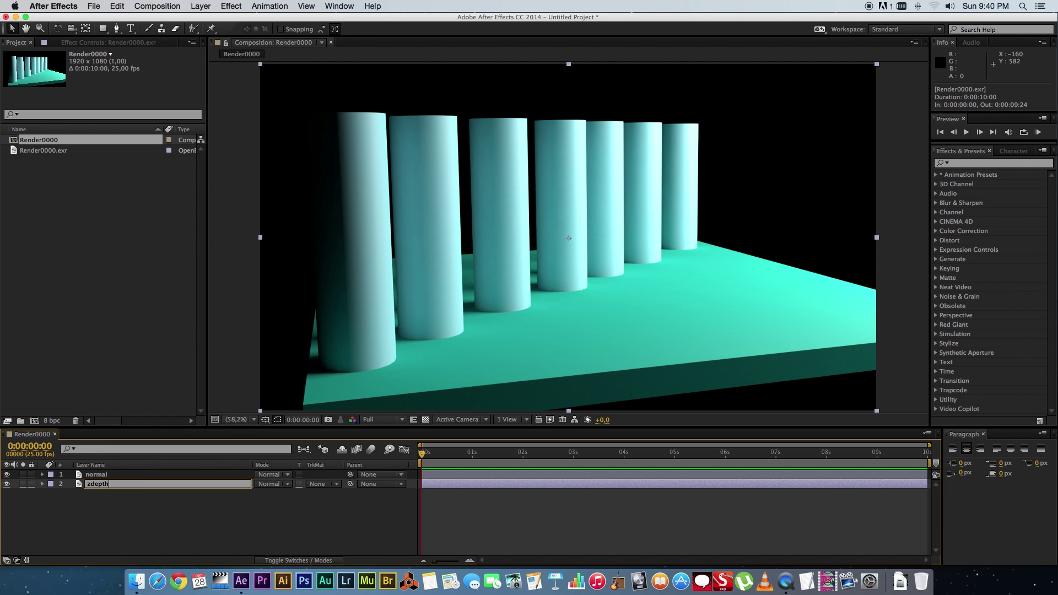
key(Return)
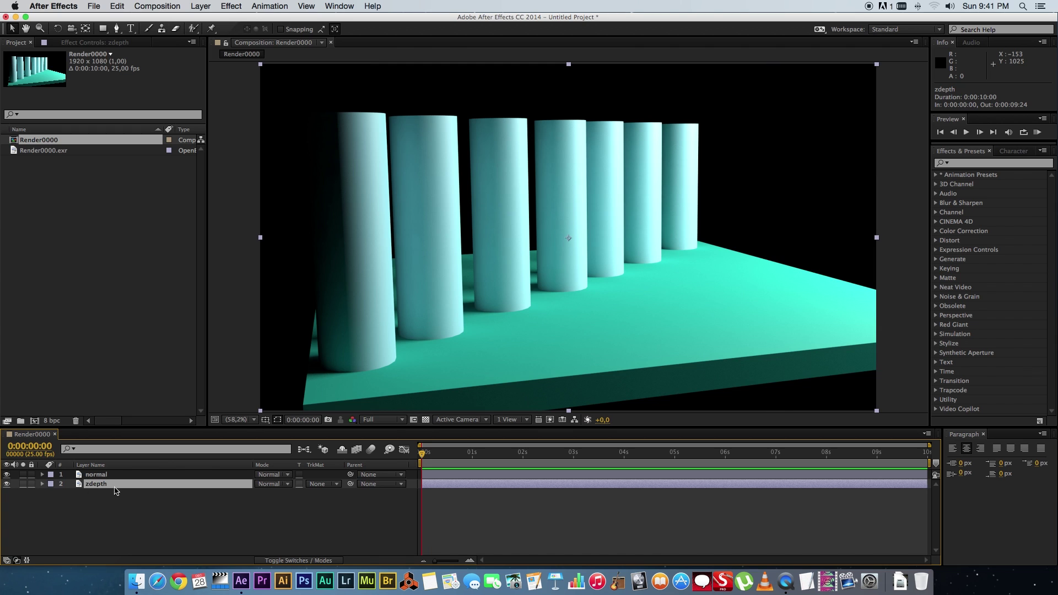
Apply the EXtractoR effect to the zdepth layer.
right_click(104, 489)
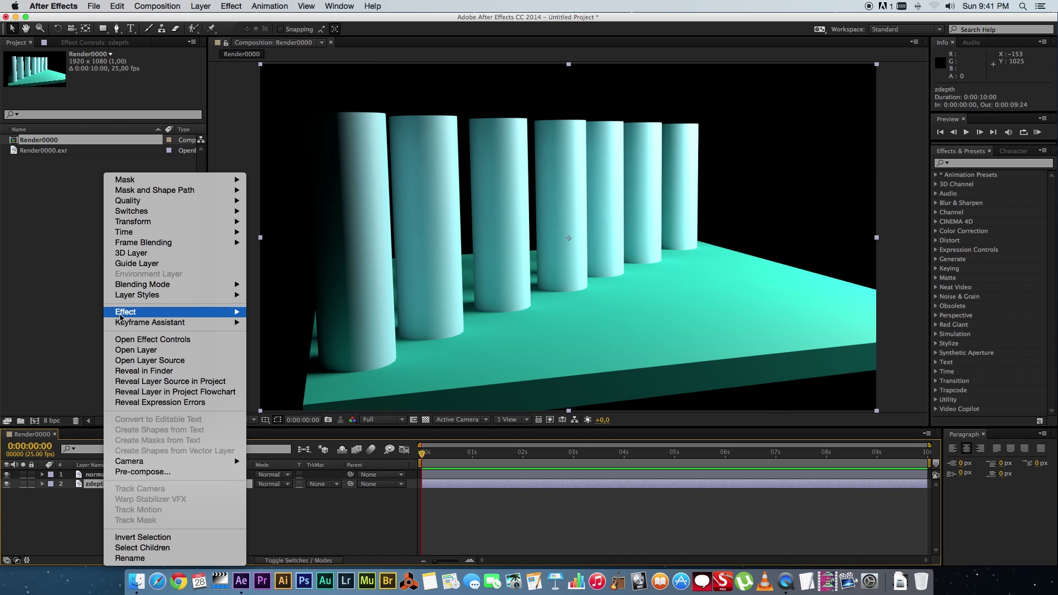
mouse_move(135, 312)
mouse_move(266, 318)
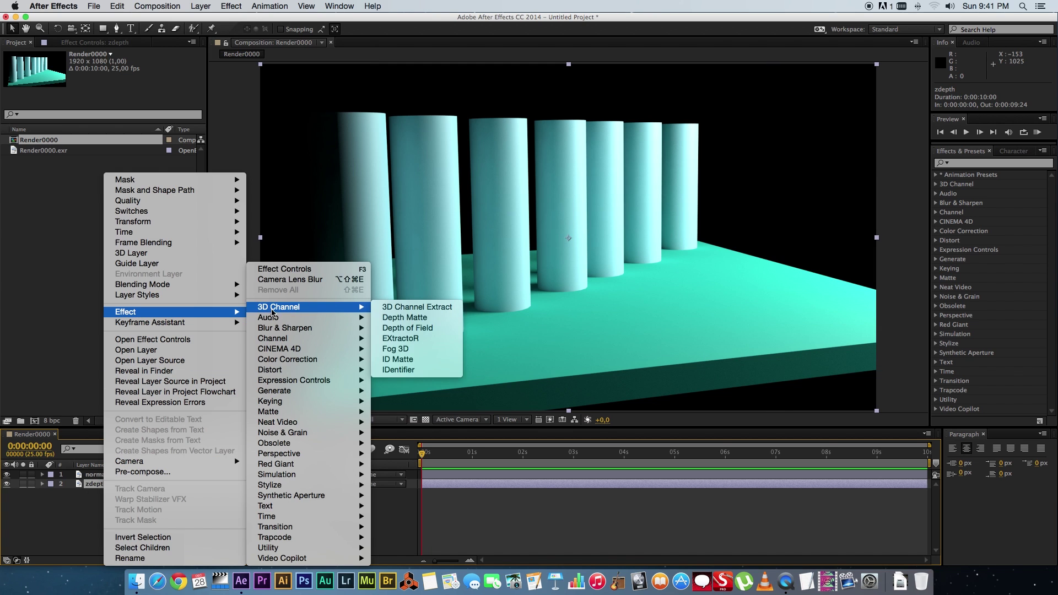
click(385, 340)
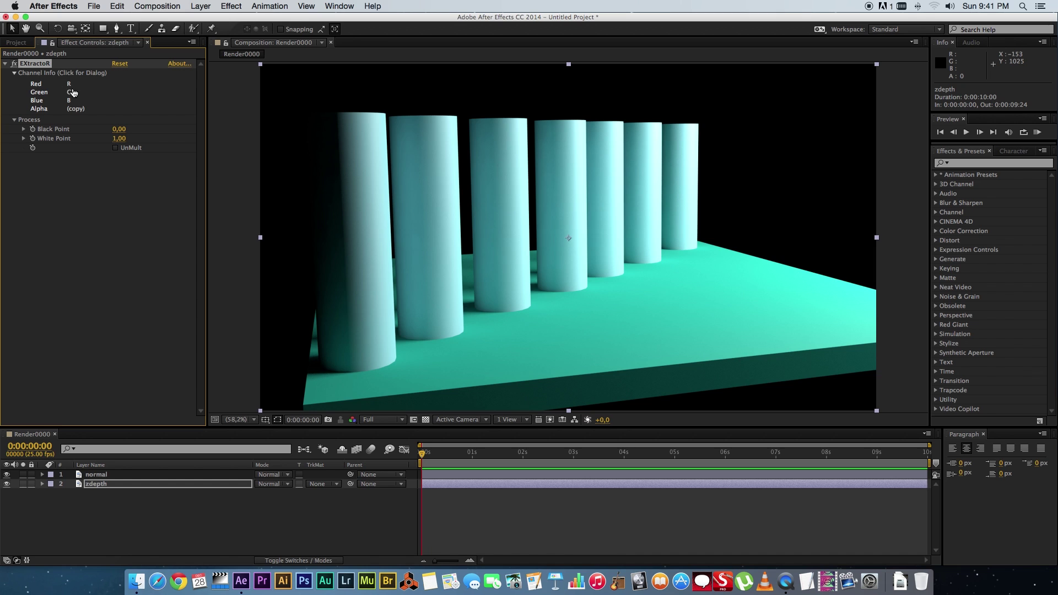
Set EXtractoR's Red, Green and Blue channels all to Z.
click(72, 90)
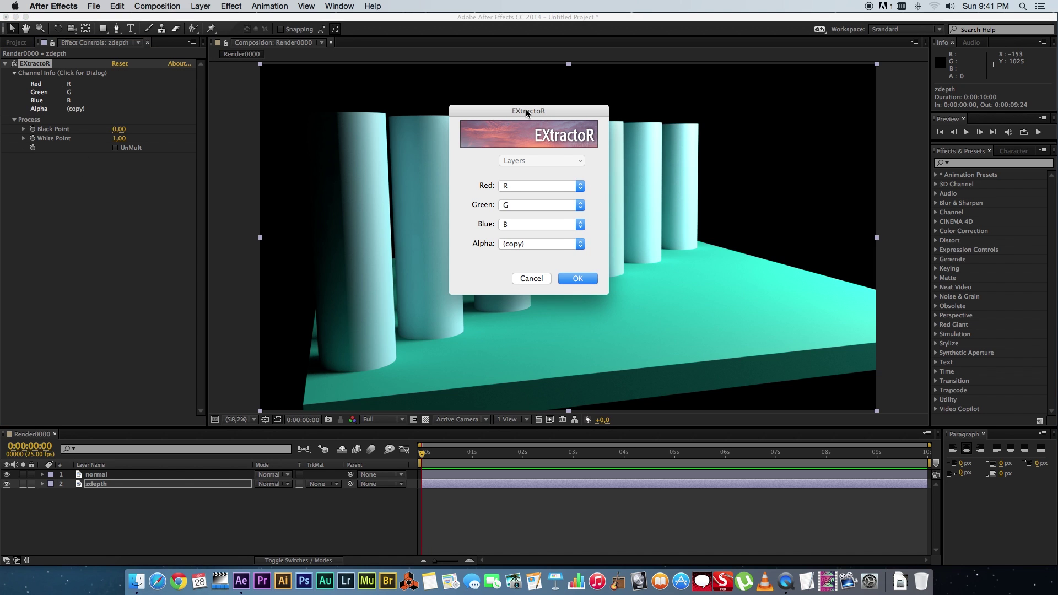
drag(546, 110, 518, 102)
click(536, 175)
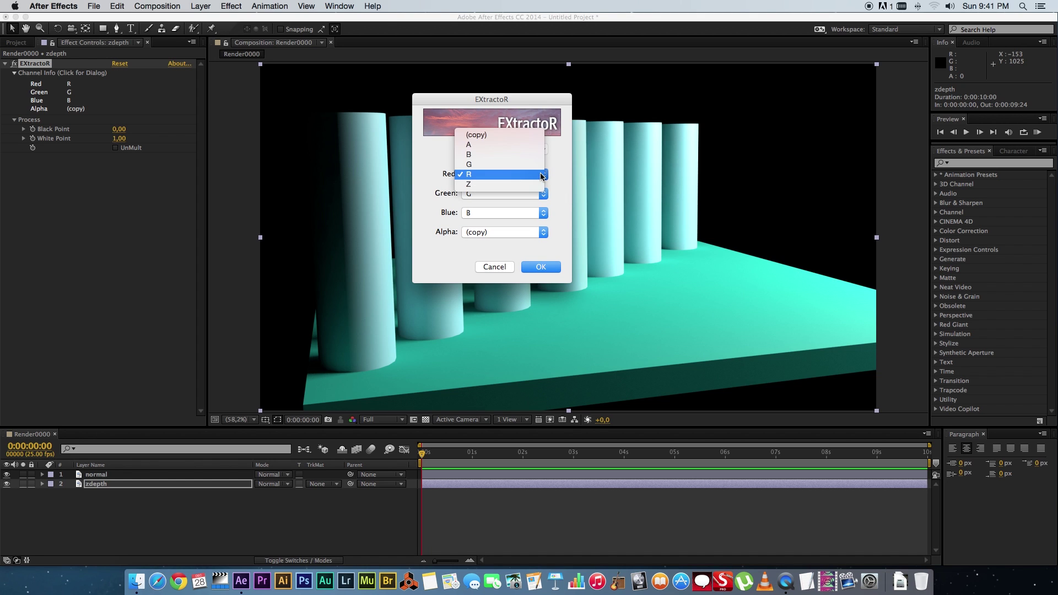
click(473, 185)
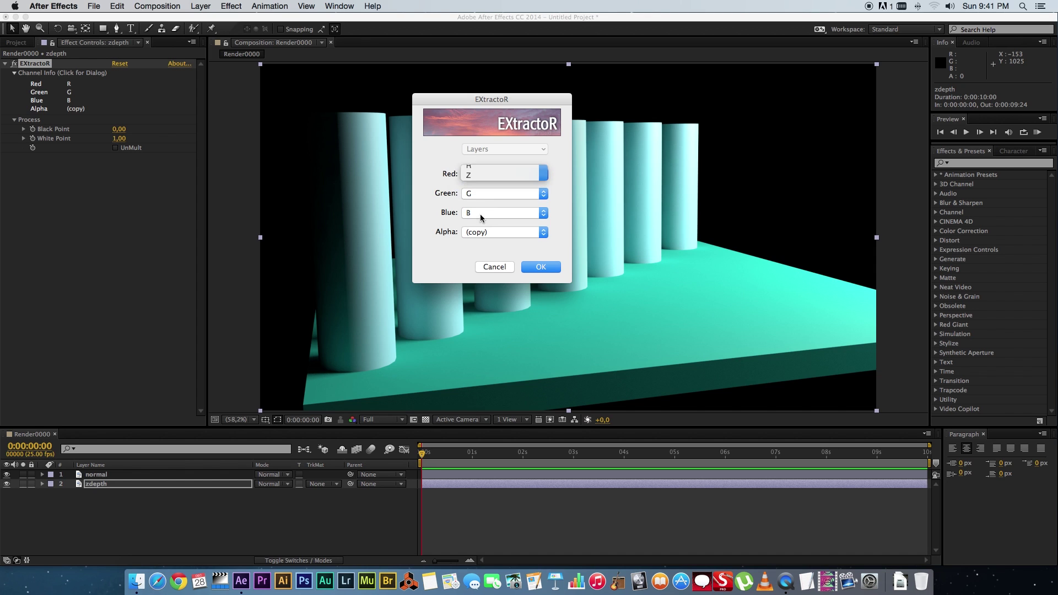
click(488, 196)
click(480, 213)
click(479, 213)
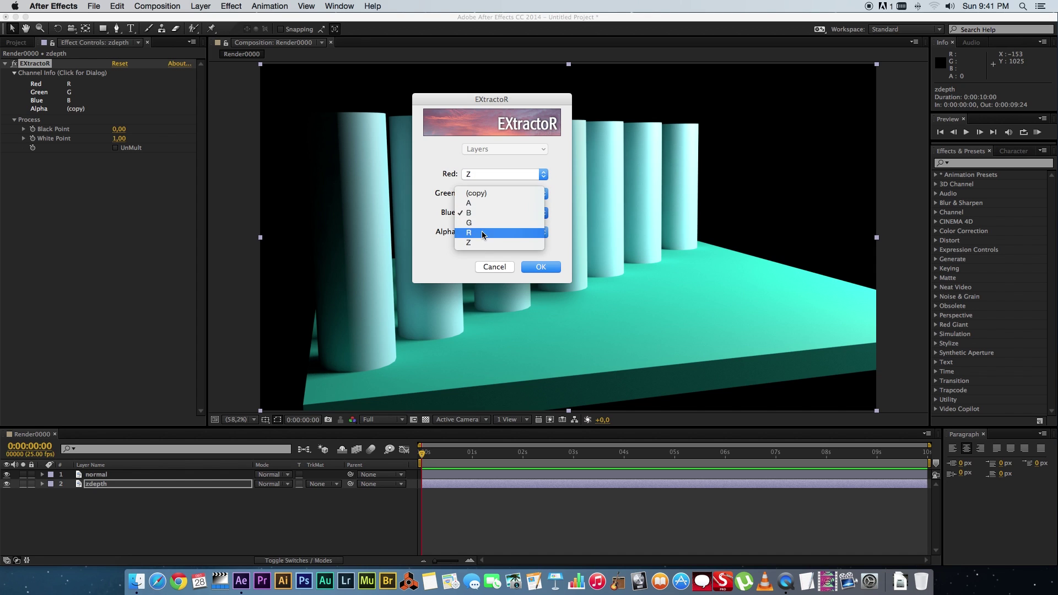
click(473, 243)
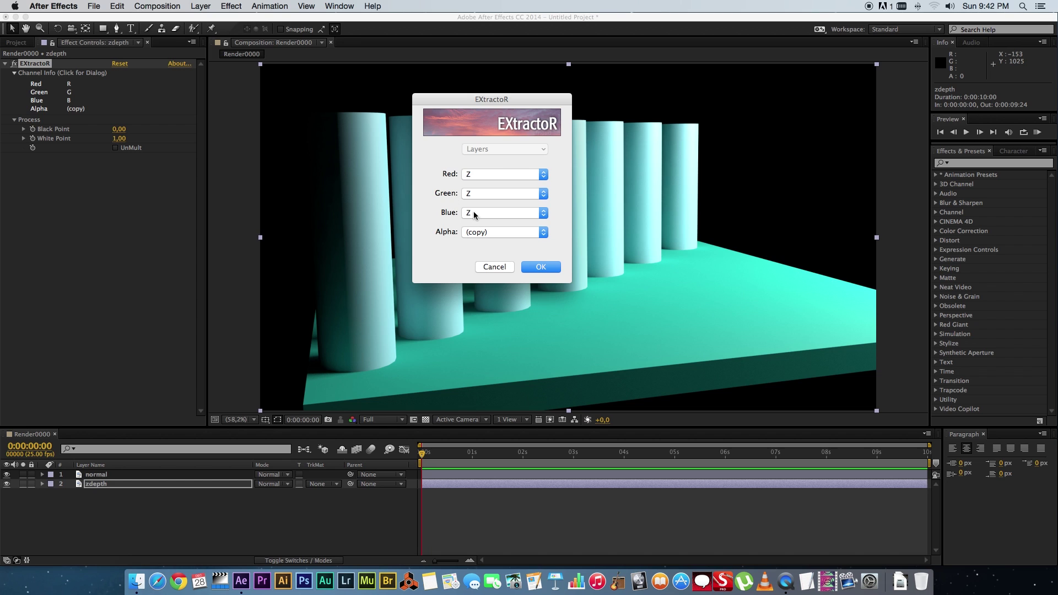
click(540, 268)
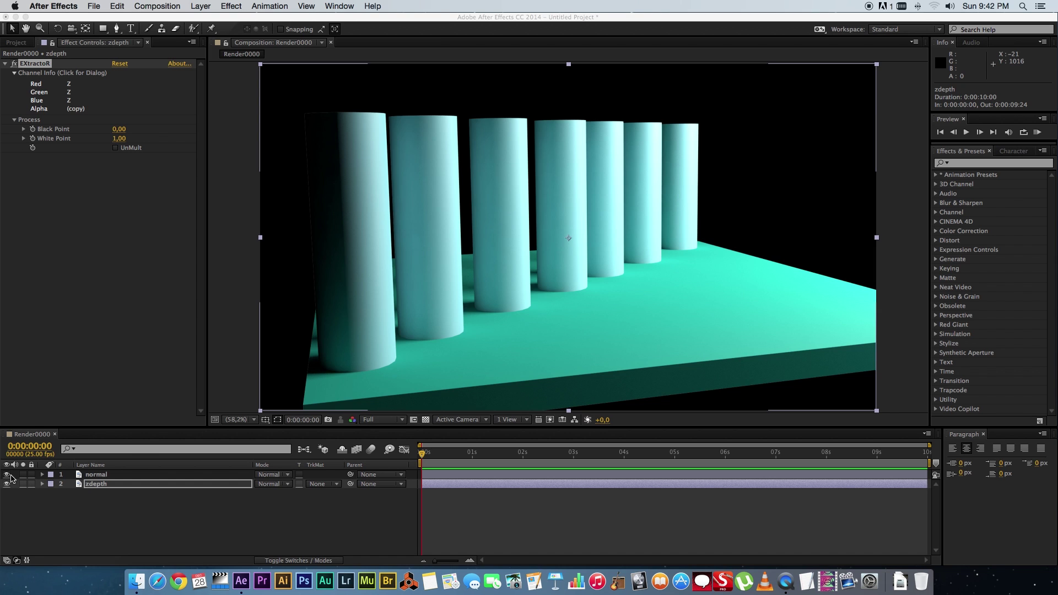
Hide the normal layer and pre-compose zdepth as 'zdepth Comp' with Move all attributes.
click(7, 474)
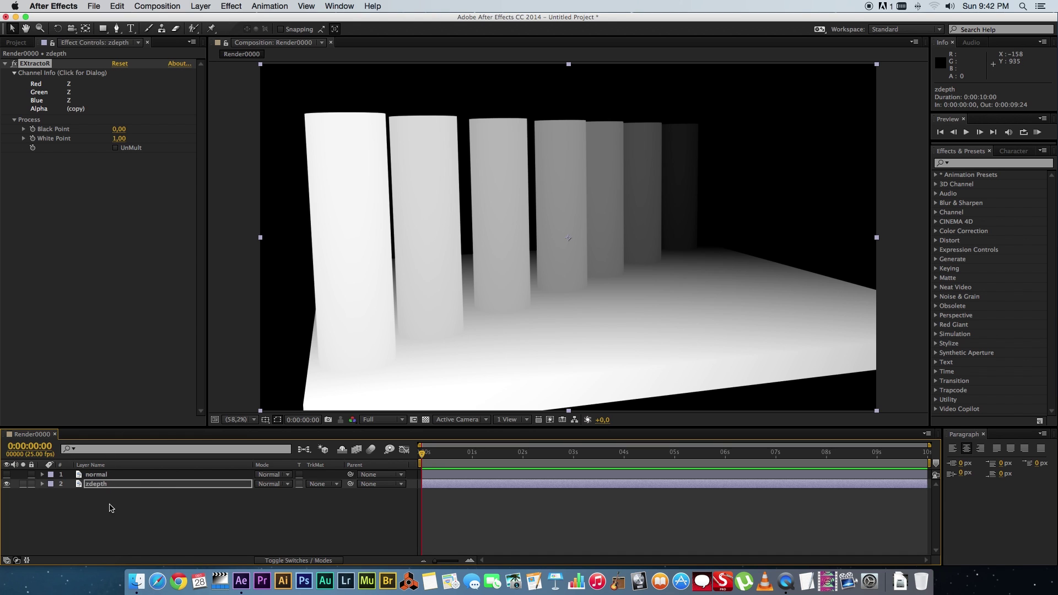
key(Return)
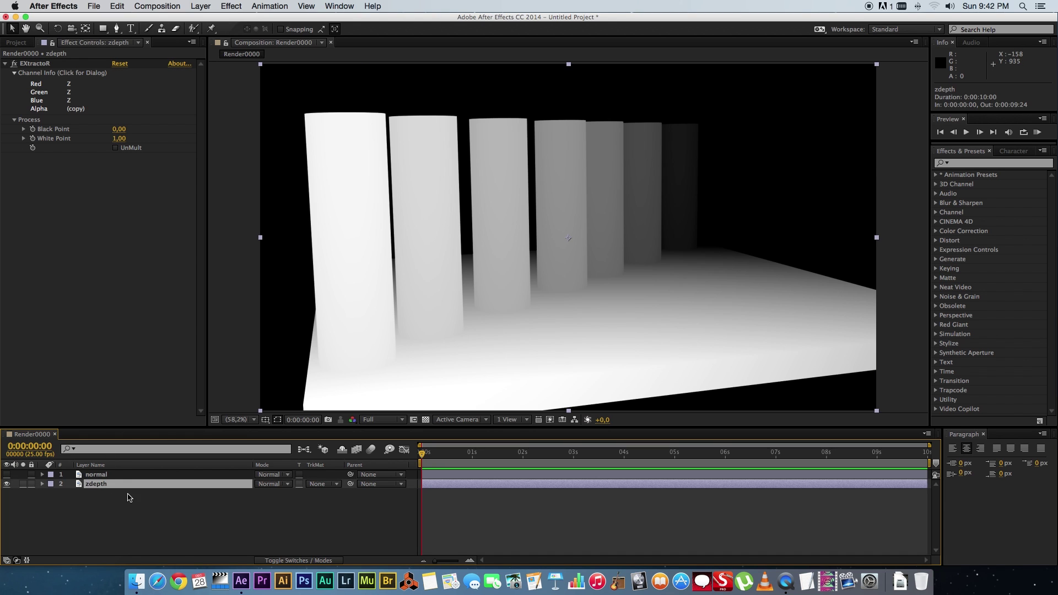
right_click(101, 490)
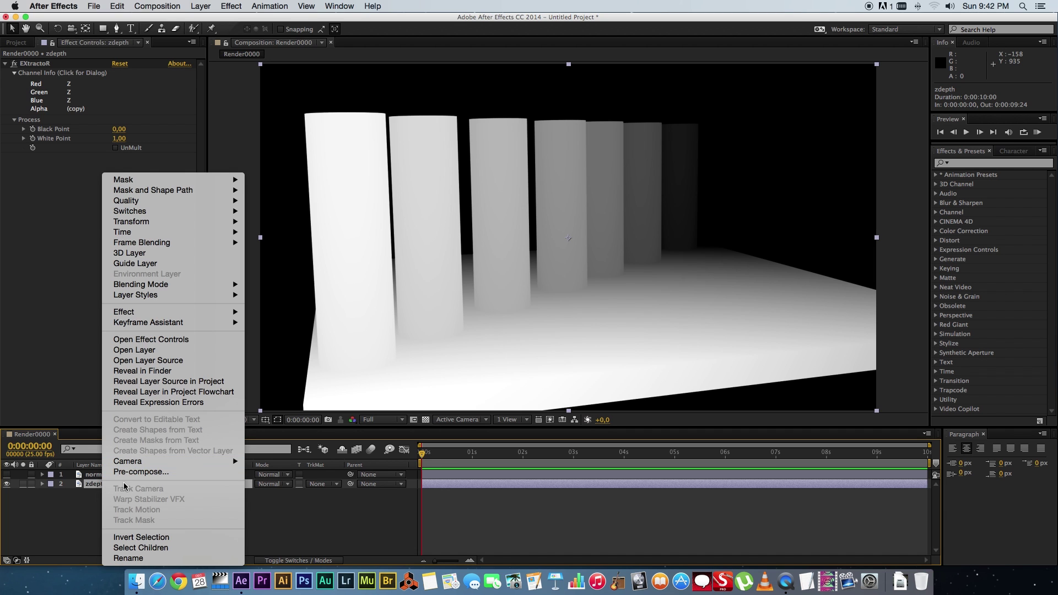
click(134, 472)
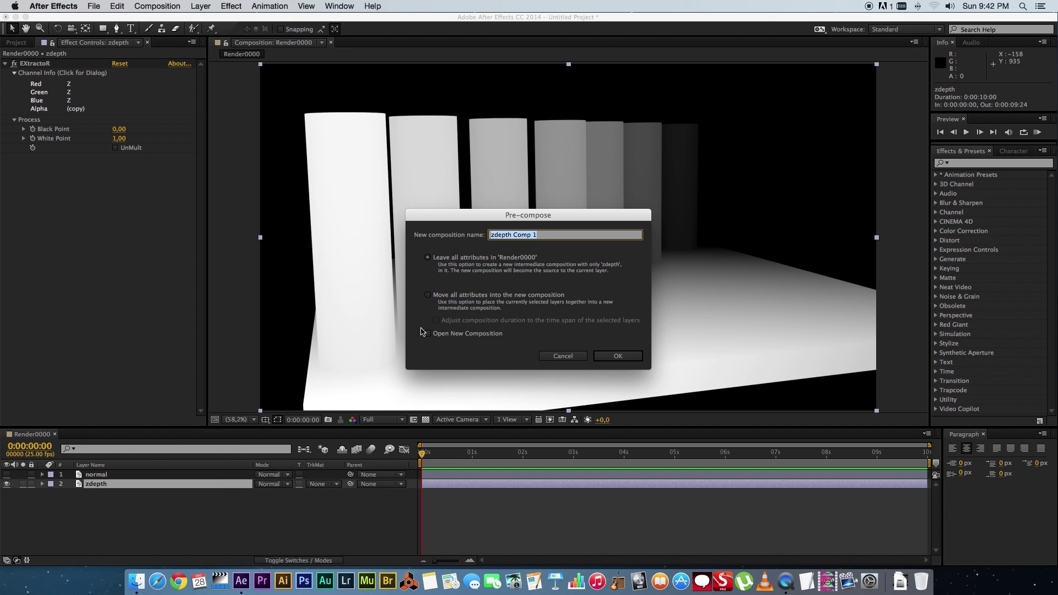
click(535, 234)
click(434, 295)
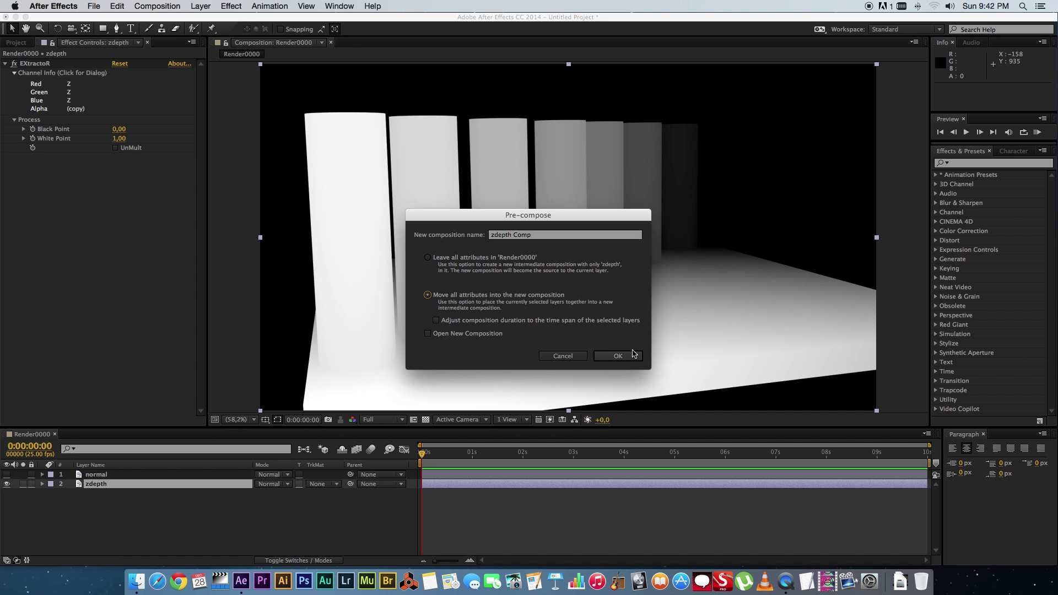
click(623, 357)
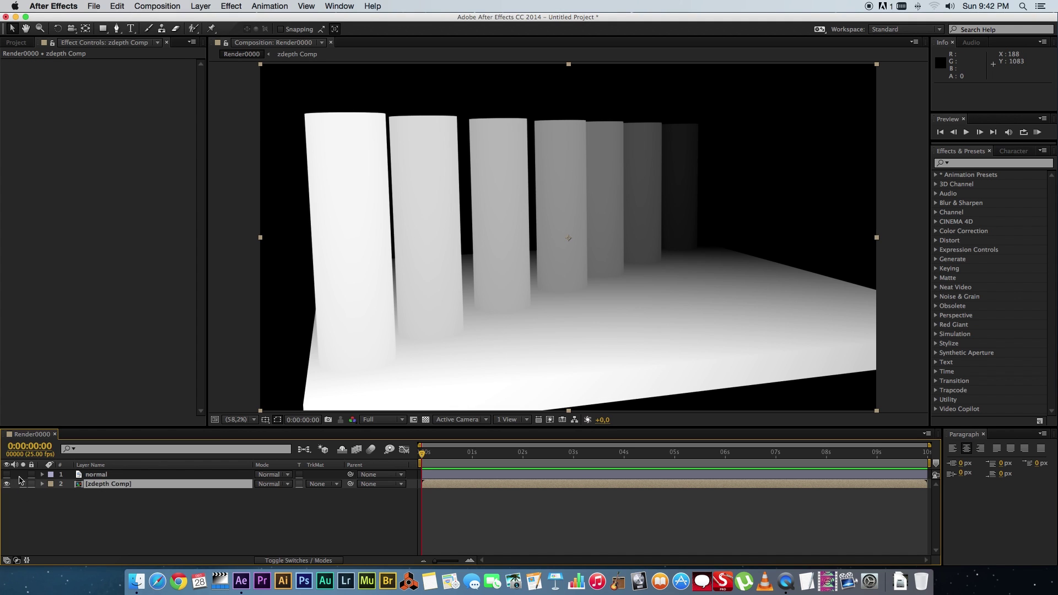
Show the normal layer again and apply Camera Lens Blur to it.
click(7, 474)
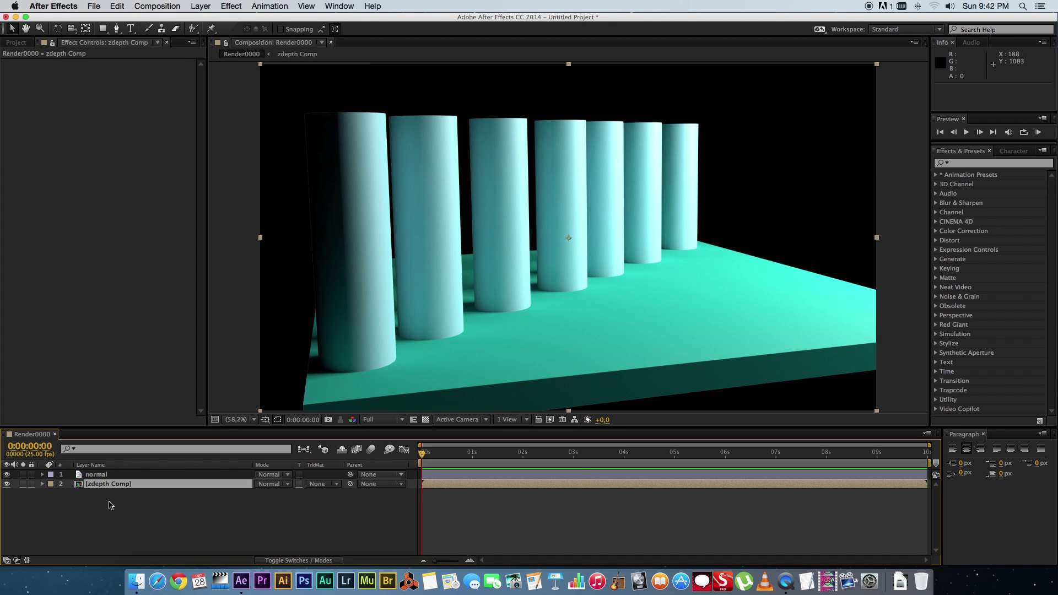
click(108, 504)
click(111, 474)
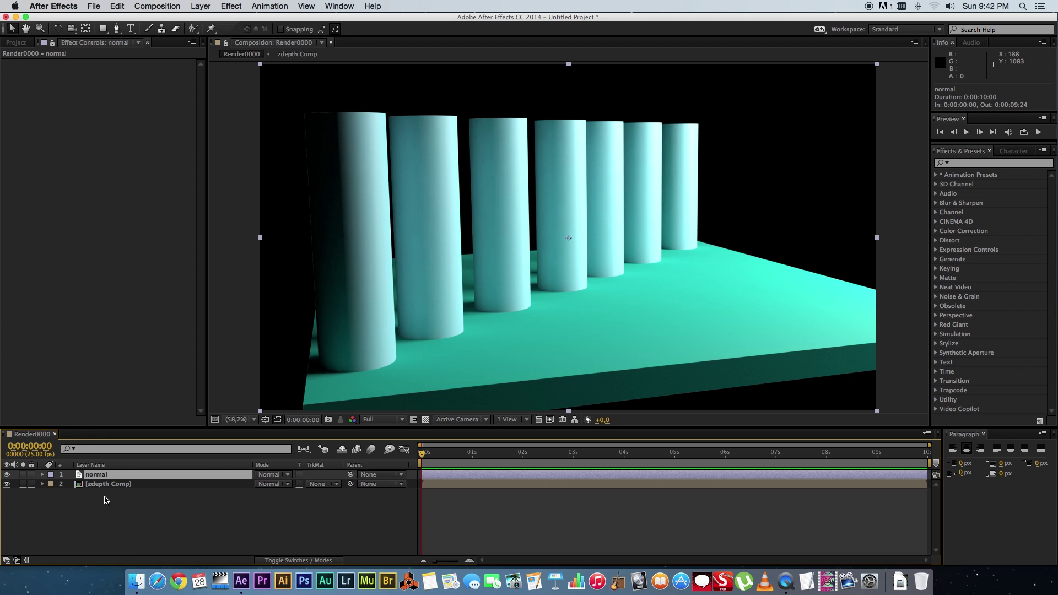
right_click(102, 477)
mouse_move(164, 313)
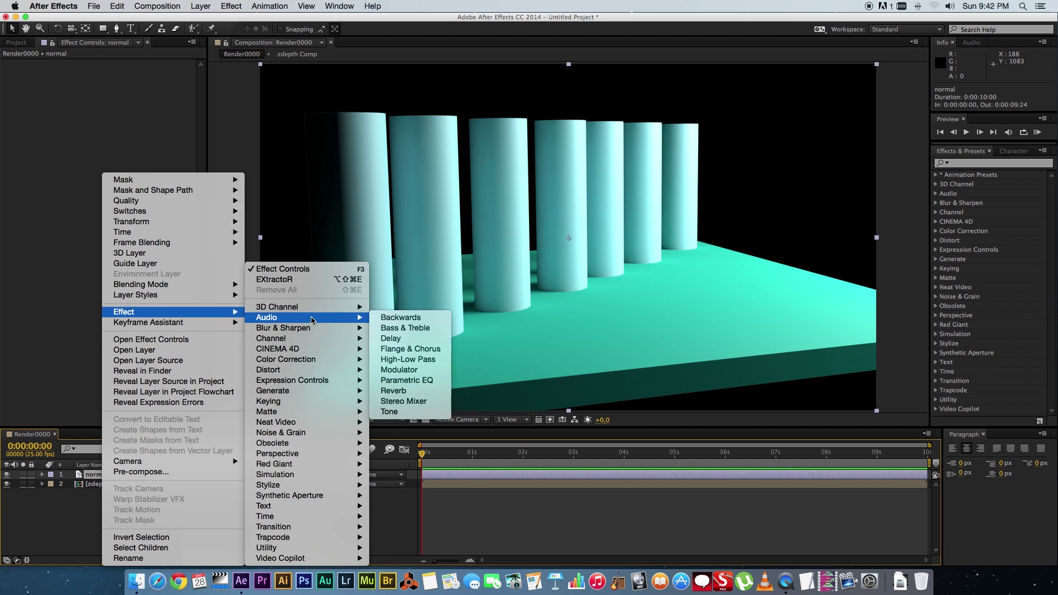
mouse_move(320, 328)
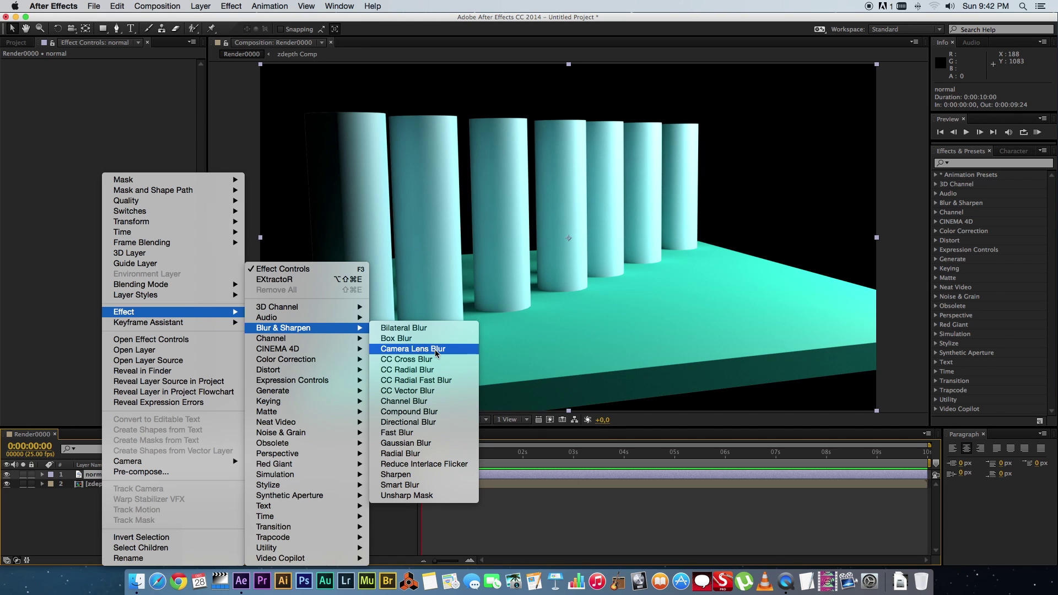
click(412, 349)
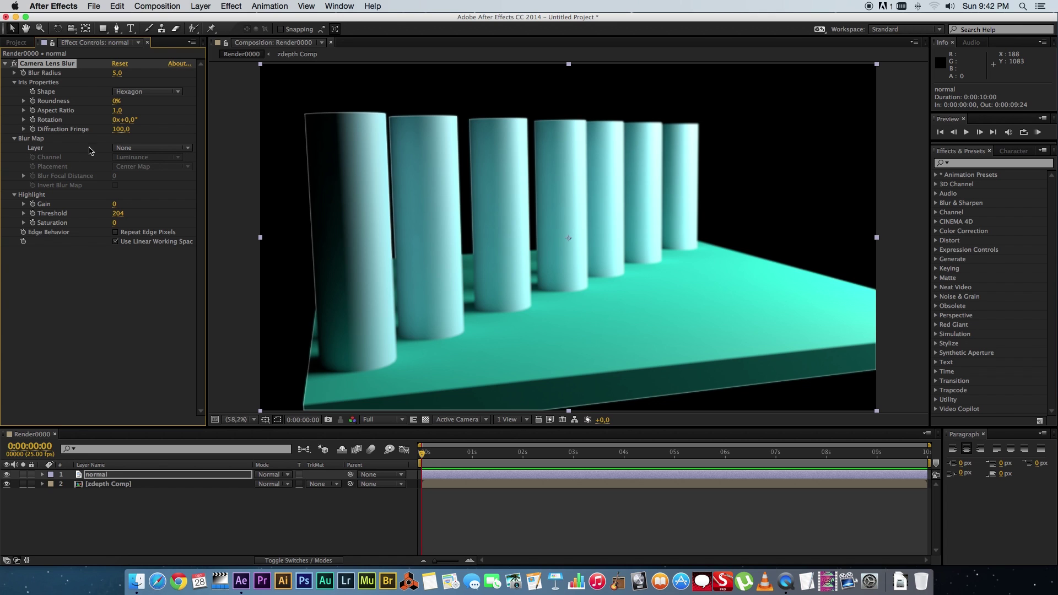
Set the Blur Map Layer to 2. zdepth Comp and hide the zdepth Comp layer.
click(163, 147)
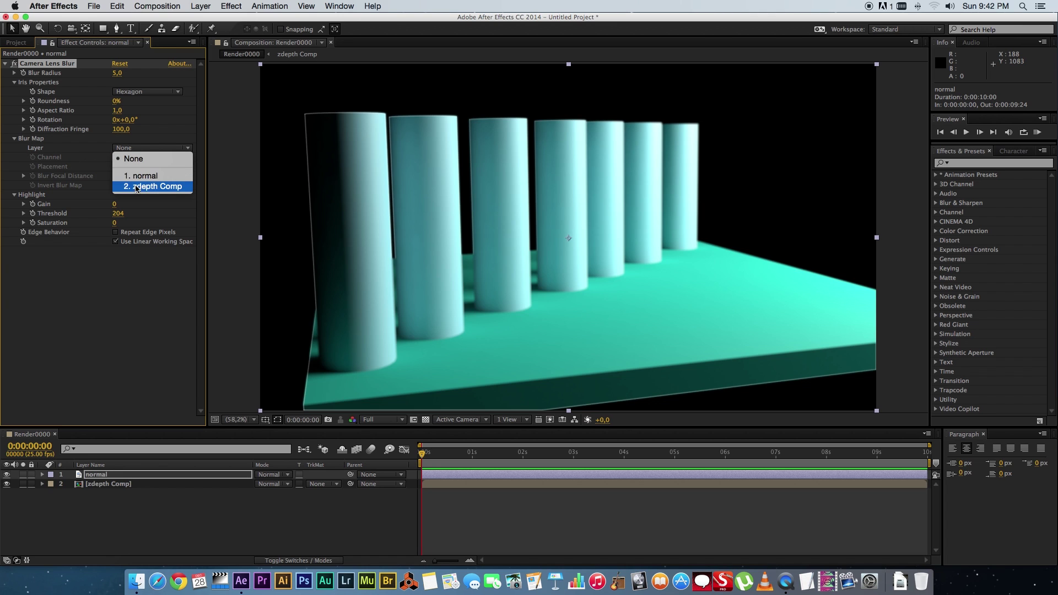
click(163, 187)
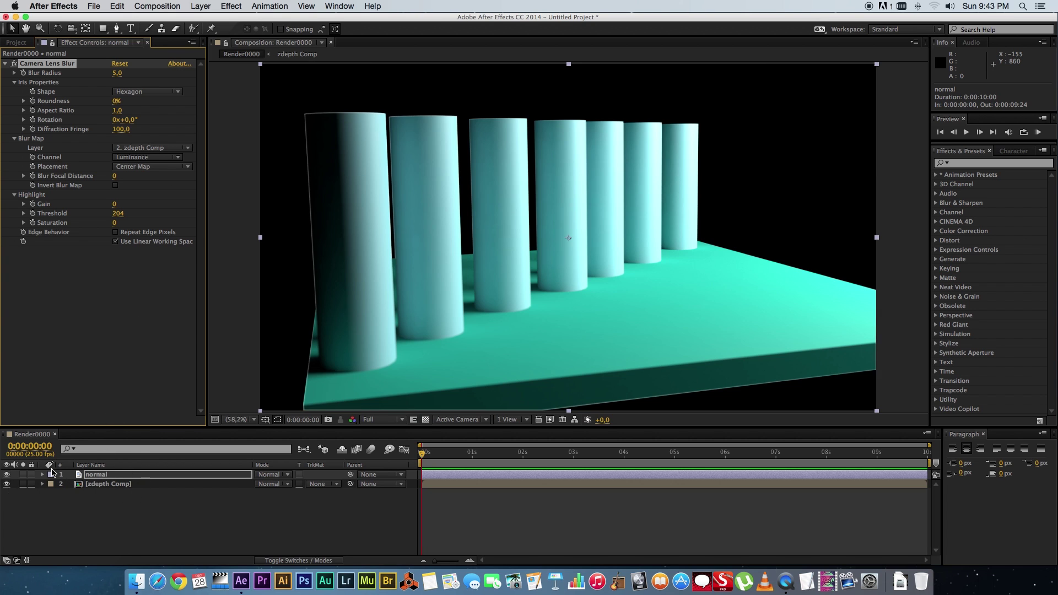
click(11, 485)
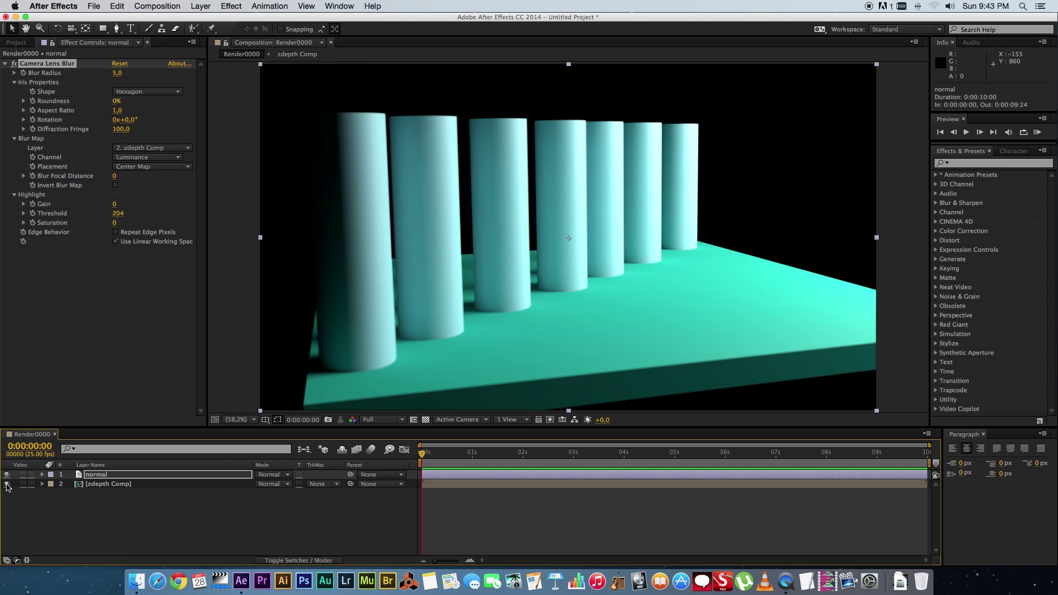
click(7, 484)
Set the Camera Lens Blur radius to 15 and blur focal distance to 252.
click(24, 176)
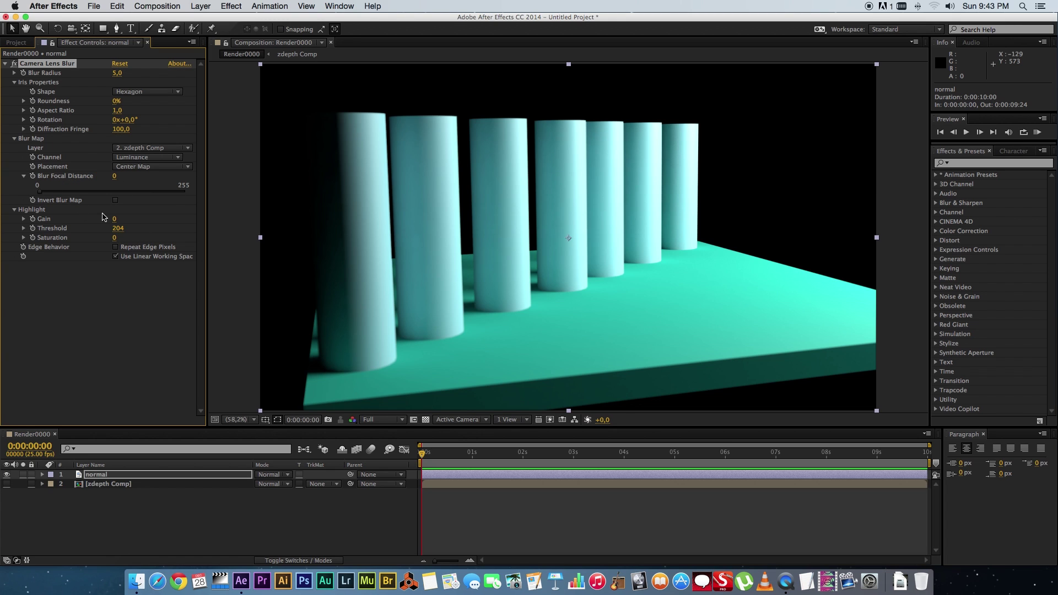
drag(38, 192, 115, 193)
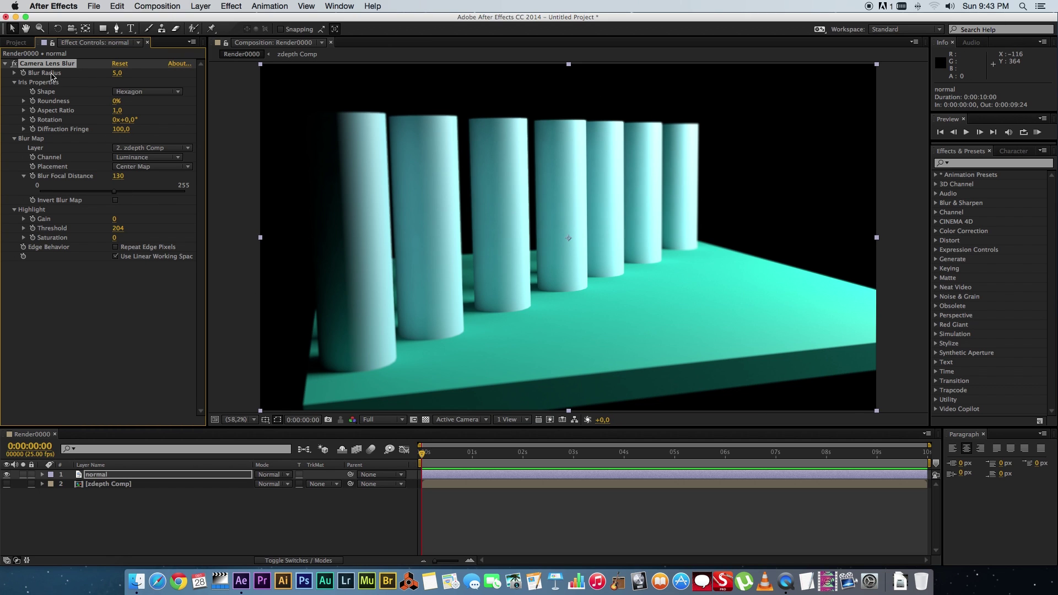
click(117, 73)
text(15)
key(Return)
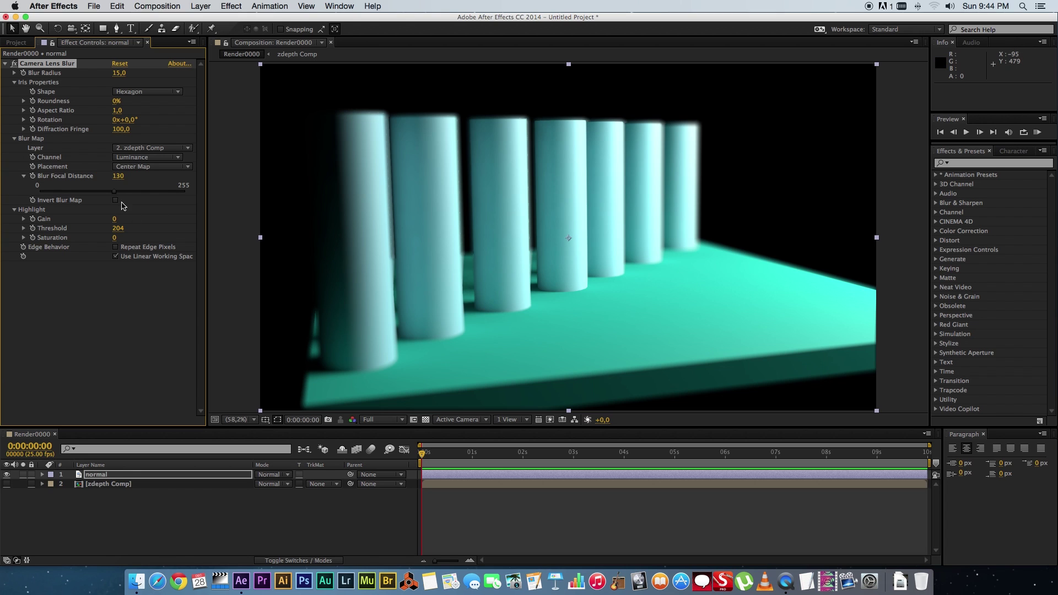
drag(114, 193, 183, 193)
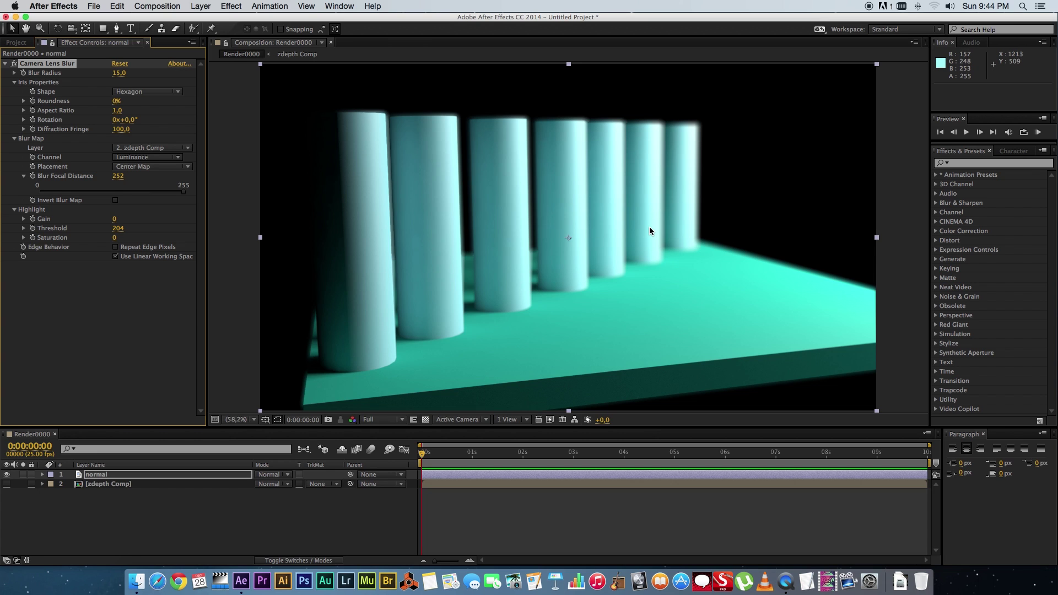
Lower the Camera Lens Blur radius from 15 back to 8.
key(ctrl+z)
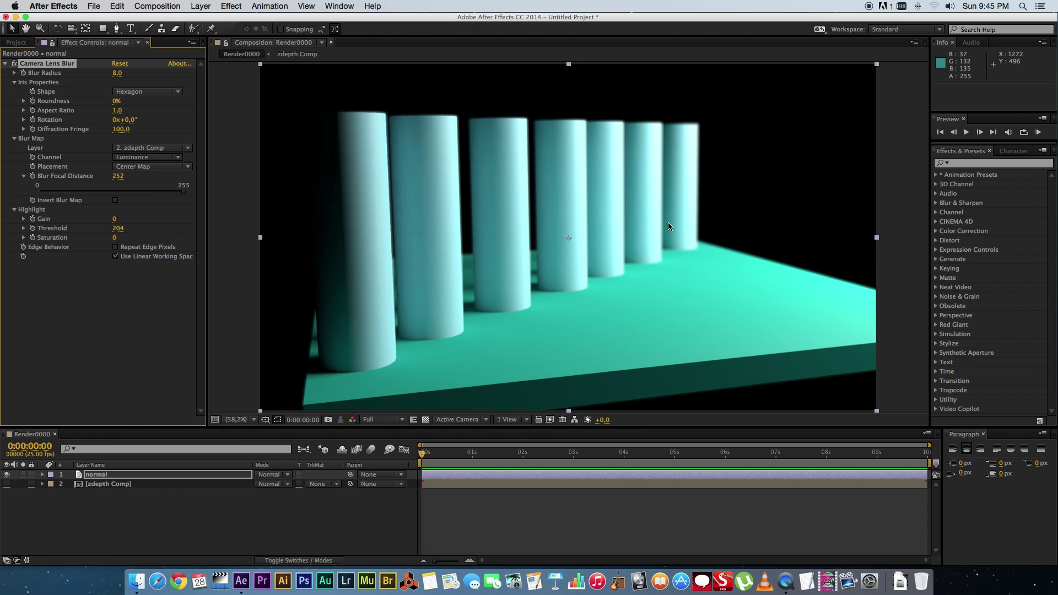